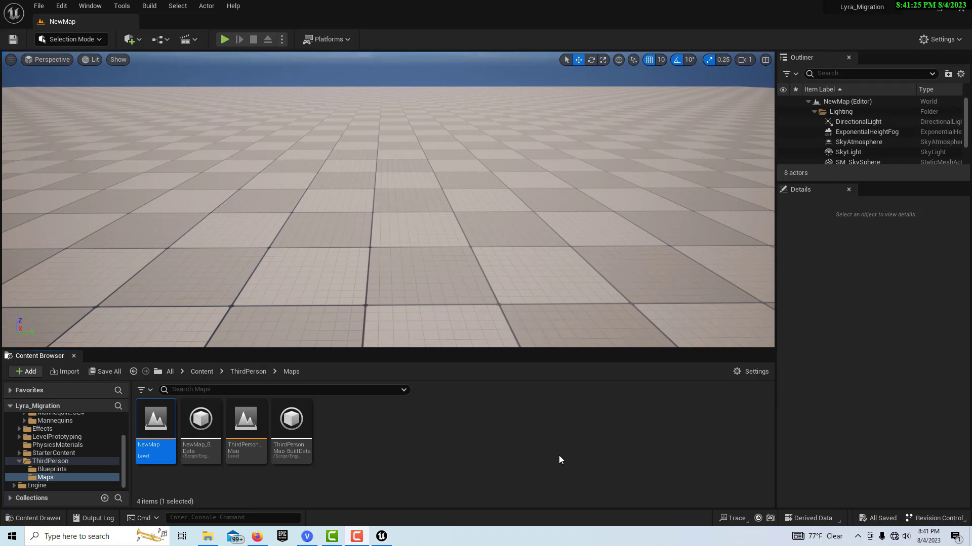
# Play-test NewMap by running the character forward and jumping, then stop the session
pyautogui.click(224, 39)
pyautogui.click(442, 214)
pyautogui.press('w')
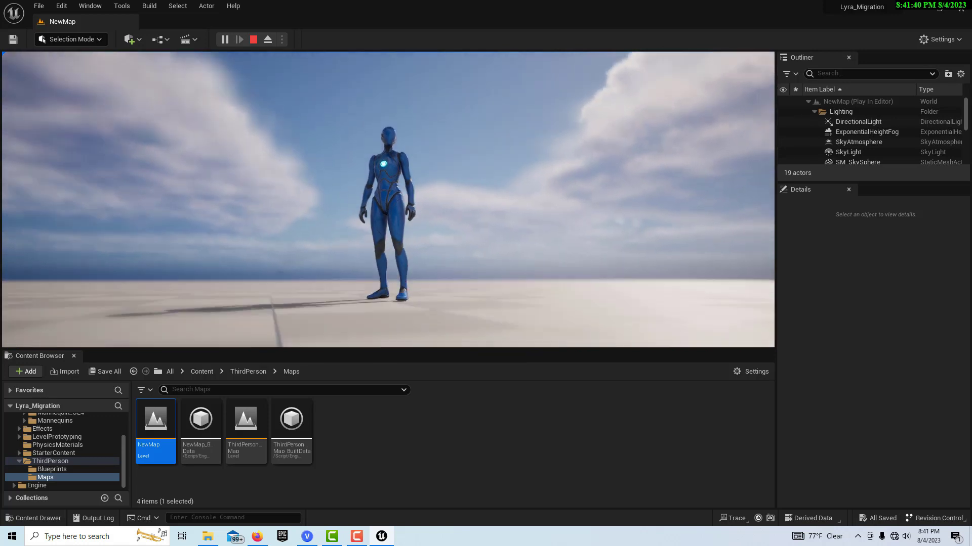
pyautogui.press('w')
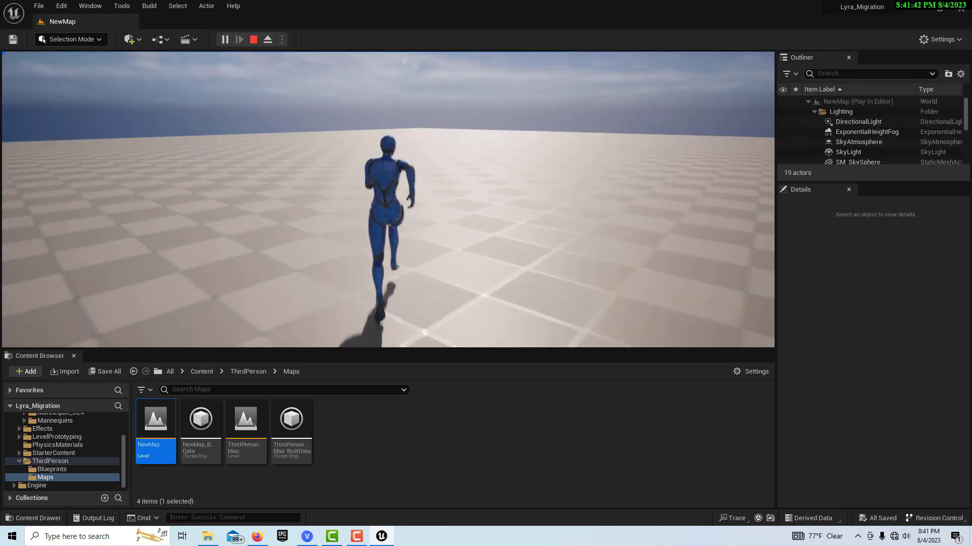
pyautogui.press('space')
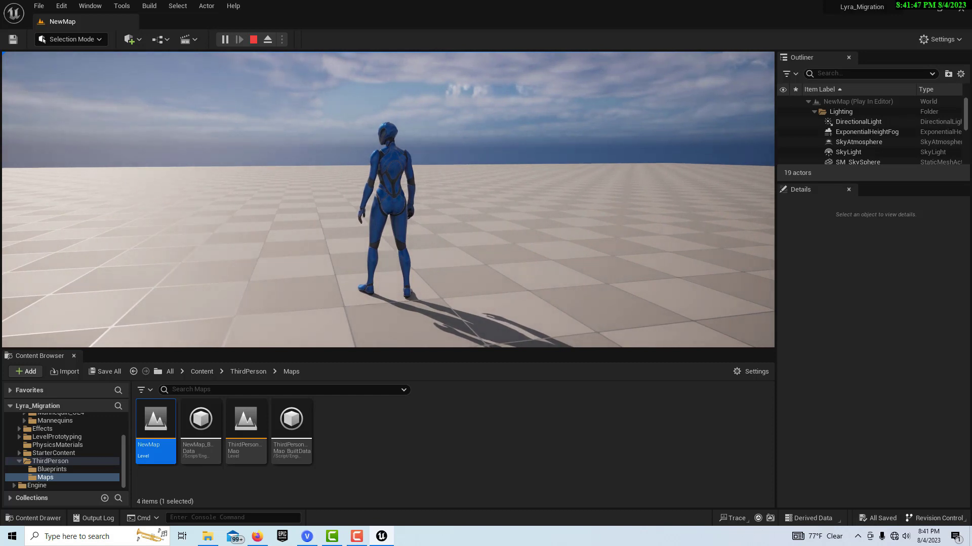
pyautogui.press('Escape')
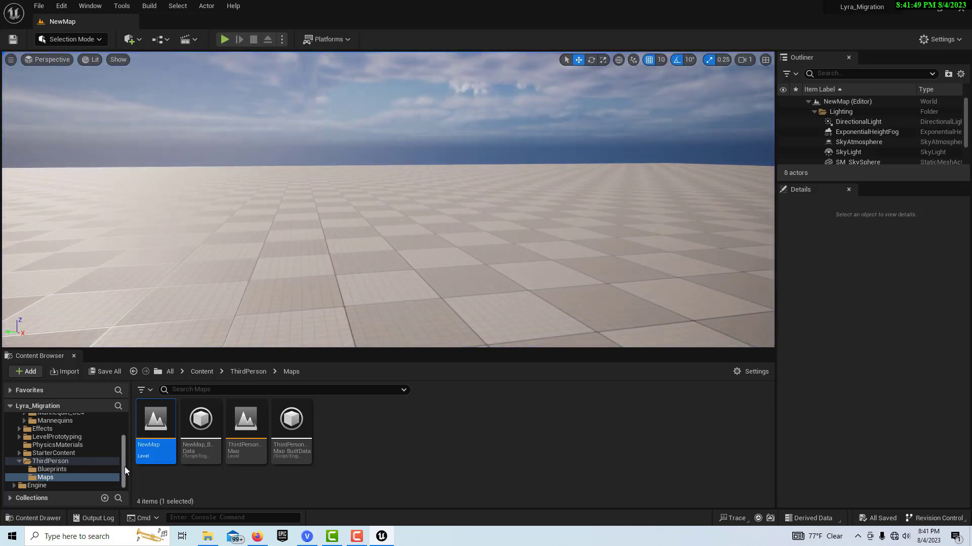
# Browse to Mannequins > Animations and open ABP_Manny
pyautogui.moveTo(125, 467); pyautogui.dragTo(124, 445)
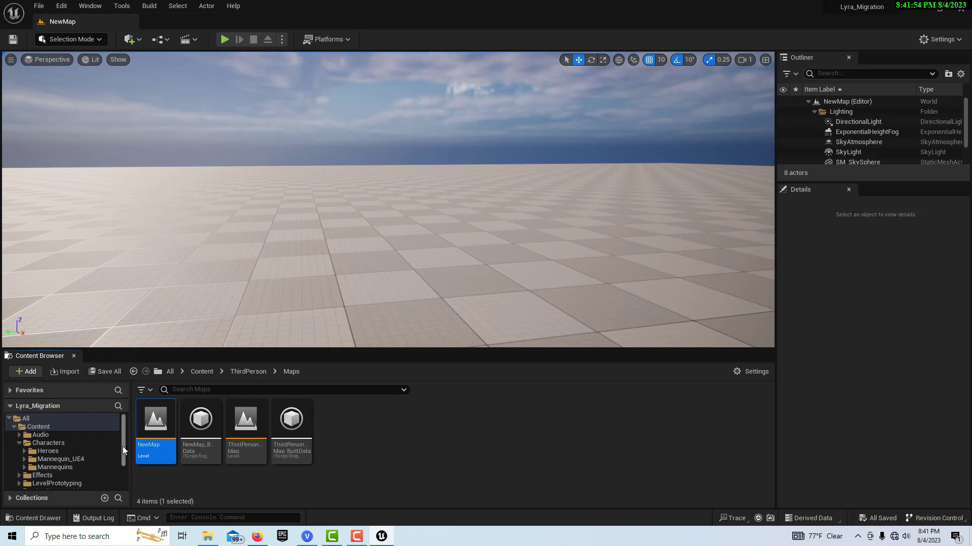
pyautogui.click(67, 467)
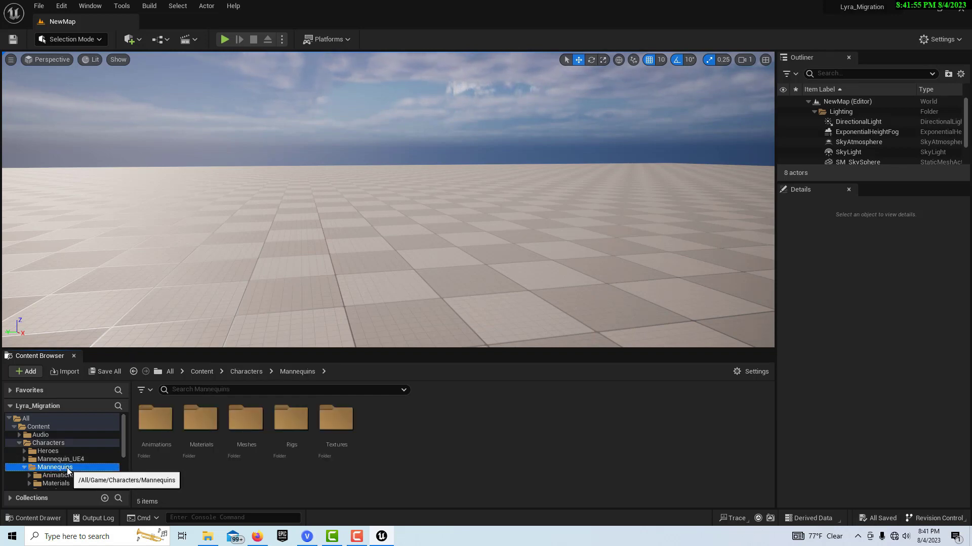
pyautogui.doubleClick(157, 429)
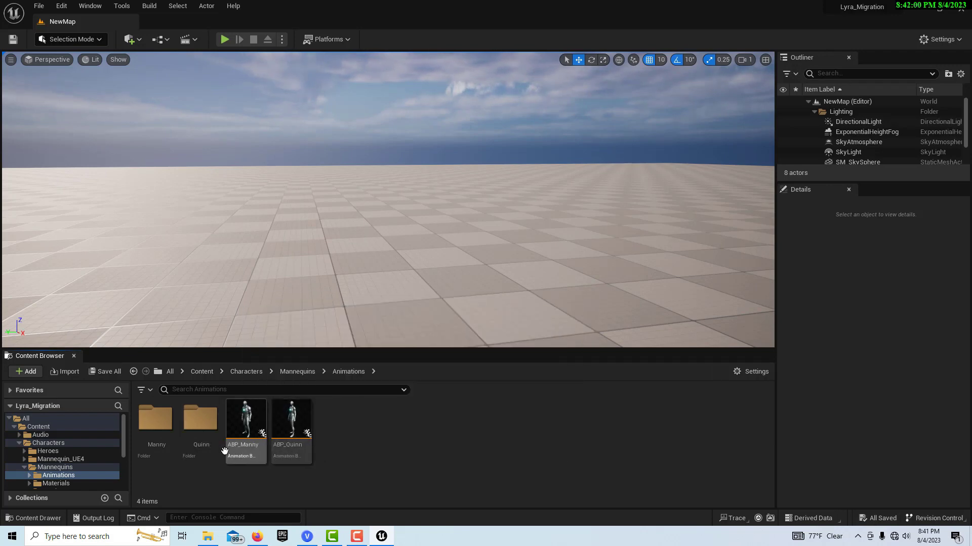
pyautogui.moveTo(287, 457)
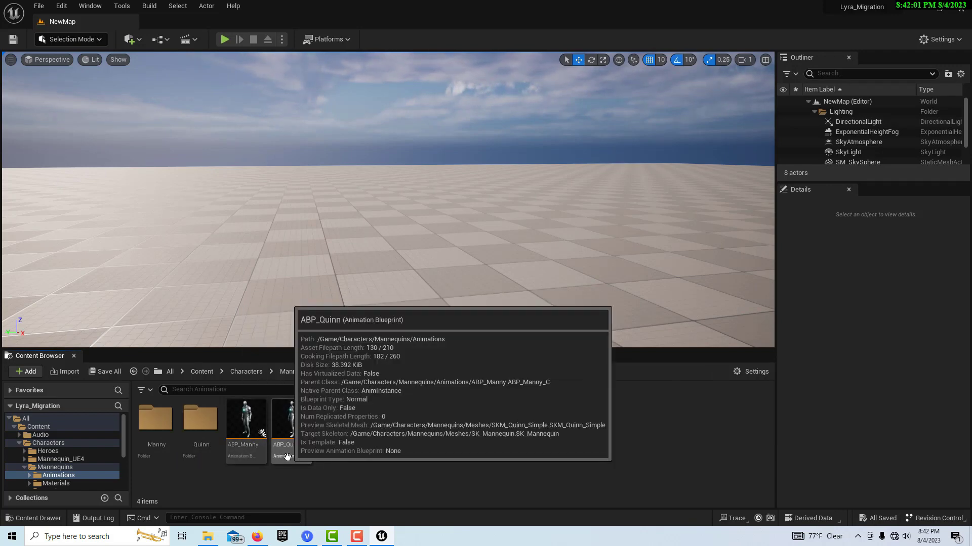
pyautogui.click(256, 447)
pyautogui.doubleClick(256, 448)
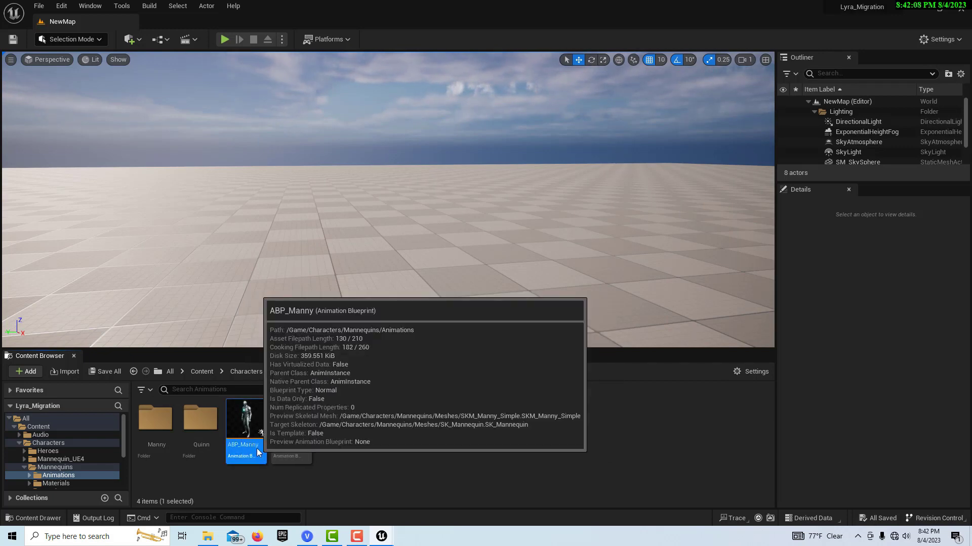
# Dock ABP_Manny as a tab, view its Asset Browser list, then return to NewMap
pyautogui.moveTo(165, 53); pyautogui.dragTo(180, 28)
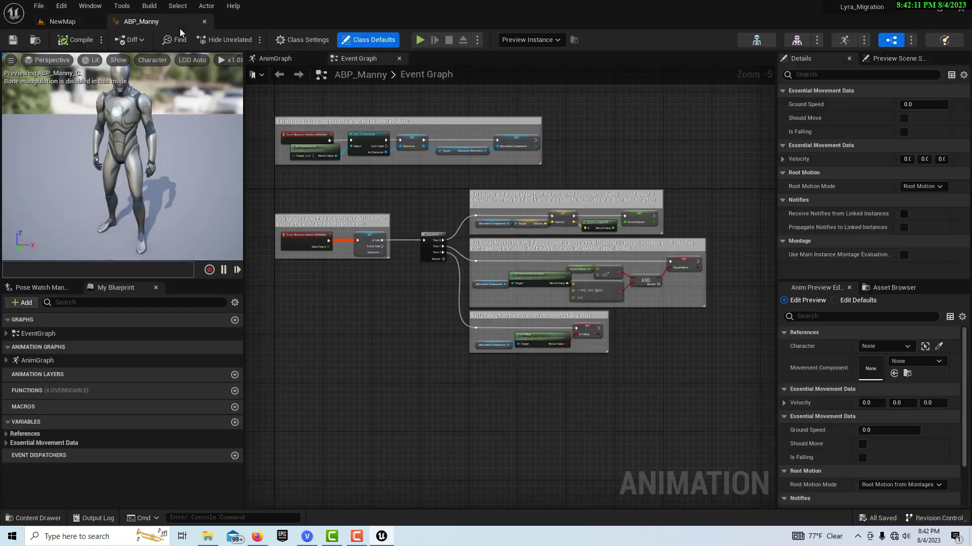
pyautogui.click(894, 287)
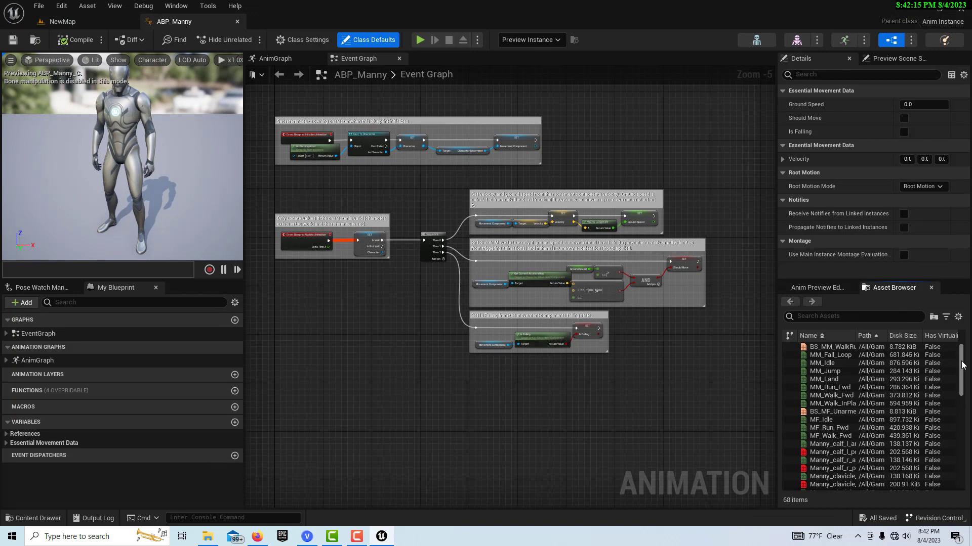
pyautogui.moveTo(960, 365)
pyautogui.mouseDown()
pyautogui.moveTo(969, 475)
pyautogui.moveTo(961, 347)
pyautogui.mouseUp()
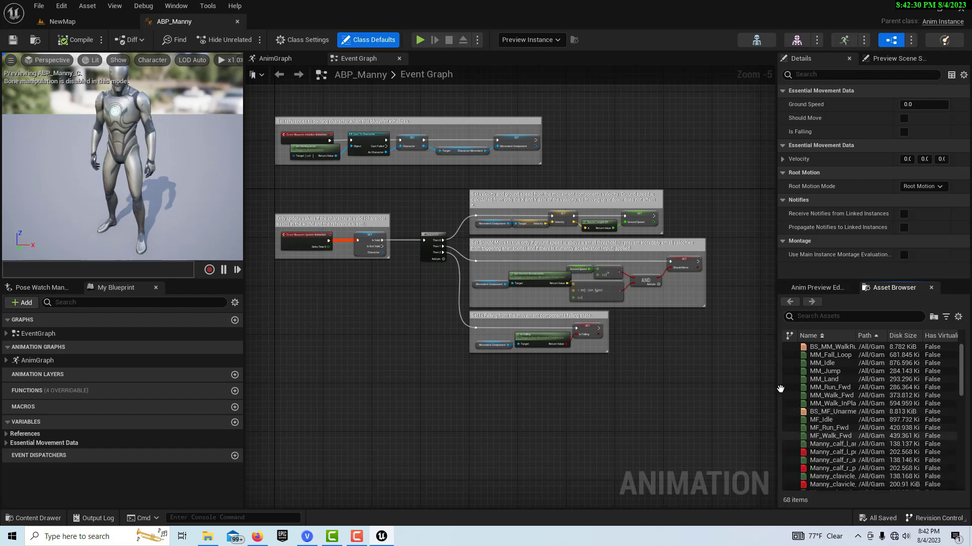
pyautogui.click(112, 24)
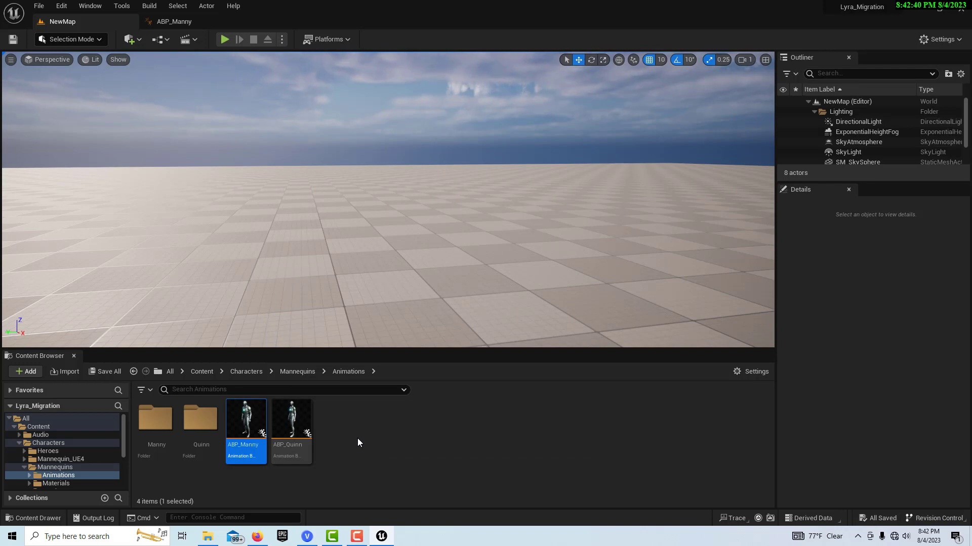
pyautogui.click(36, 6)
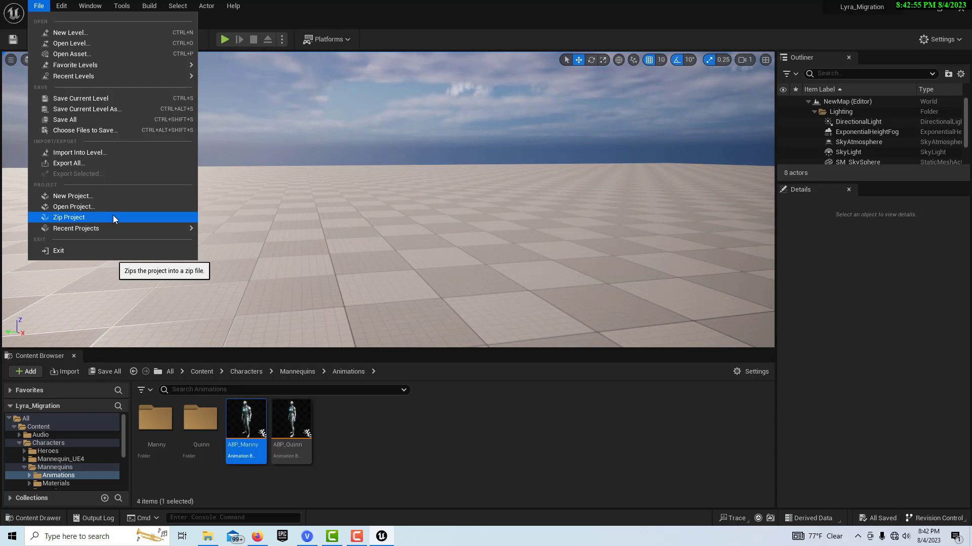
pyautogui.click(498, 452)
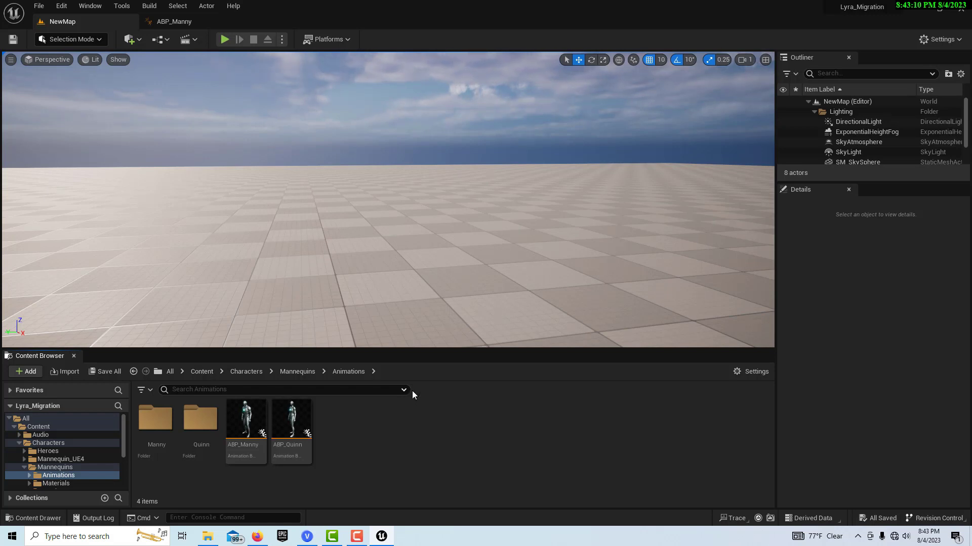
# Create an Animation Blueprint on the Heroes SK_Mannequin skeleton, named ABP_Hero
pyautogui.rightClick(374, 430)
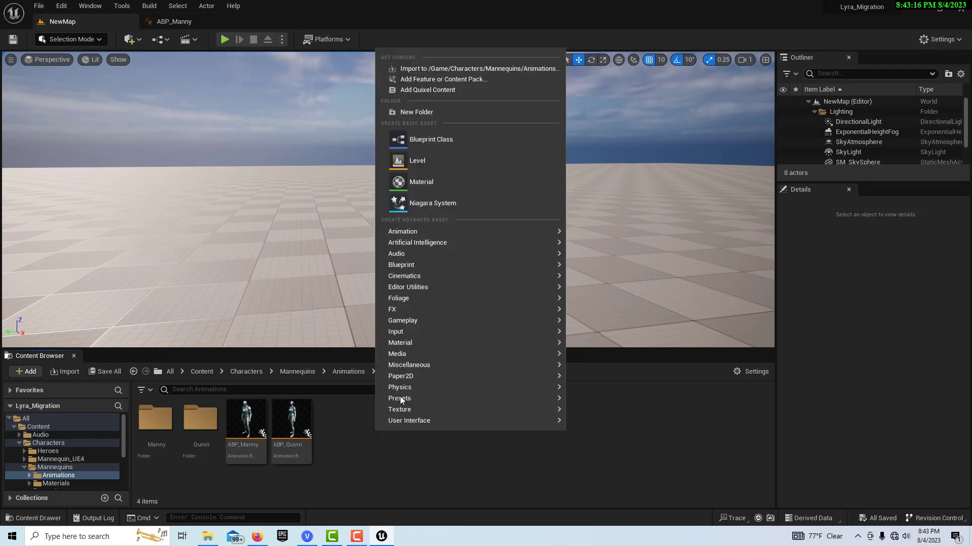
pyautogui.moveTo(431, 230)
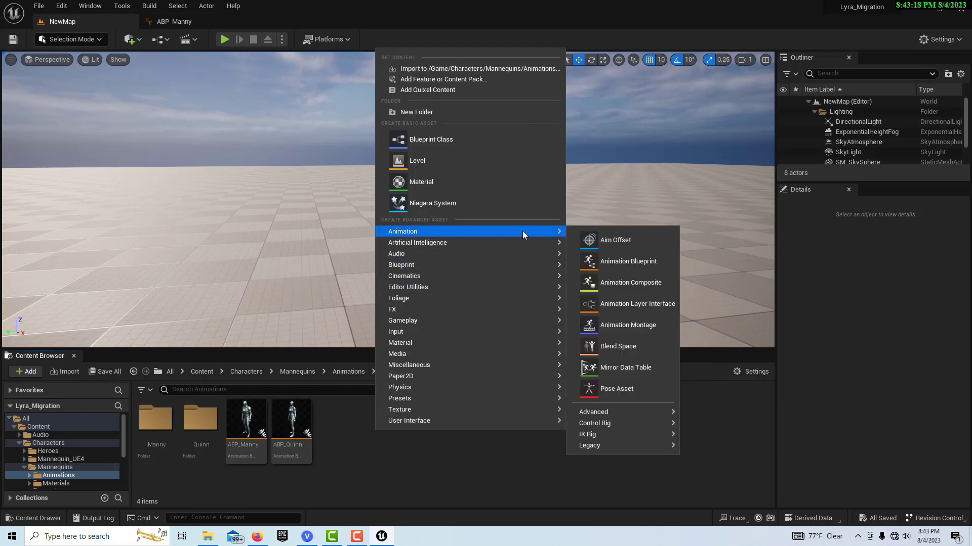
pyautogui.click(650, 272)
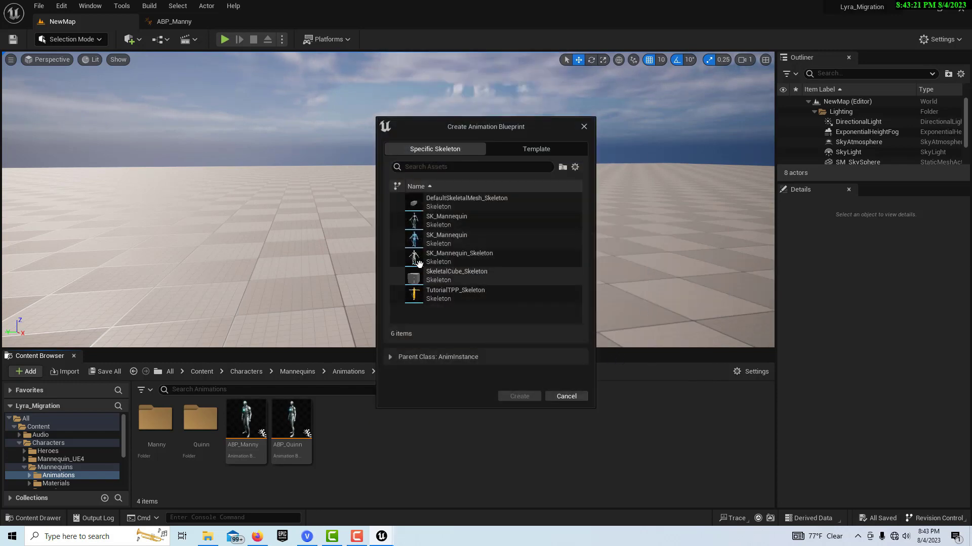
pyautogui.moveTo(446, 238)
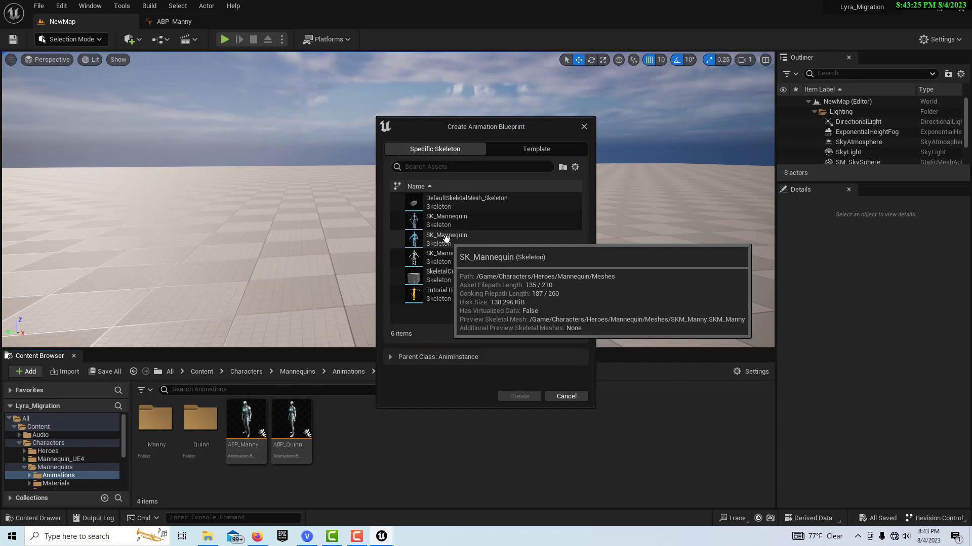
pyautogui.click(446, 238)
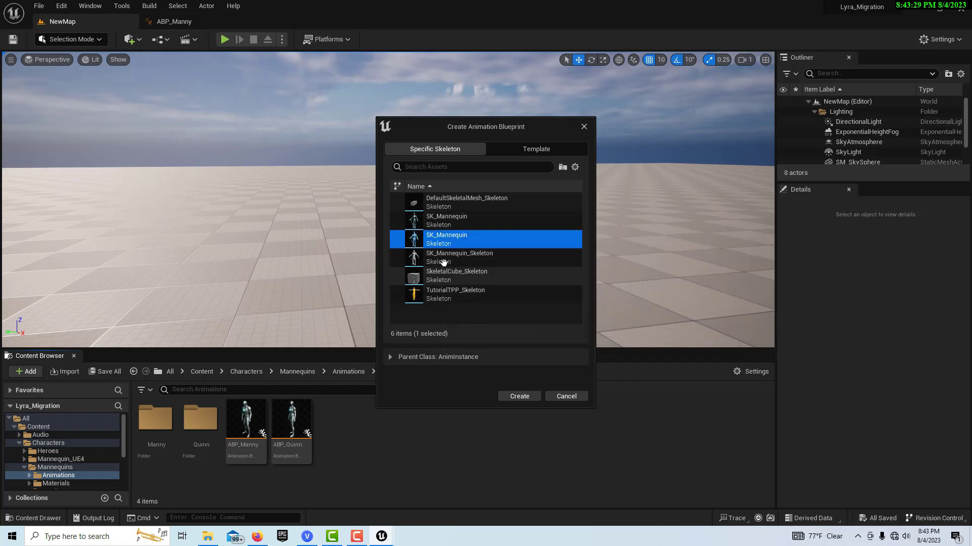
pyautogui.moveTo(443, 257)
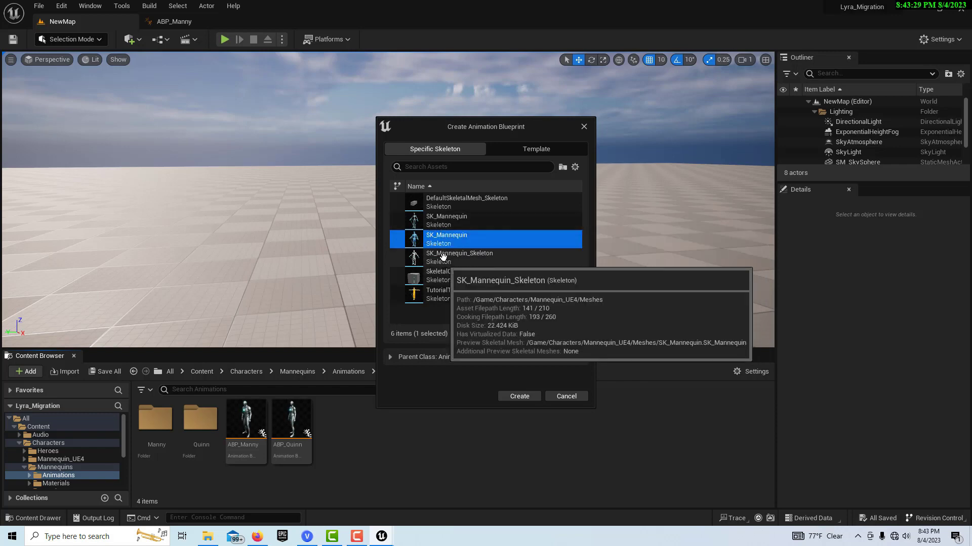
pyautogui.click(520, 396)
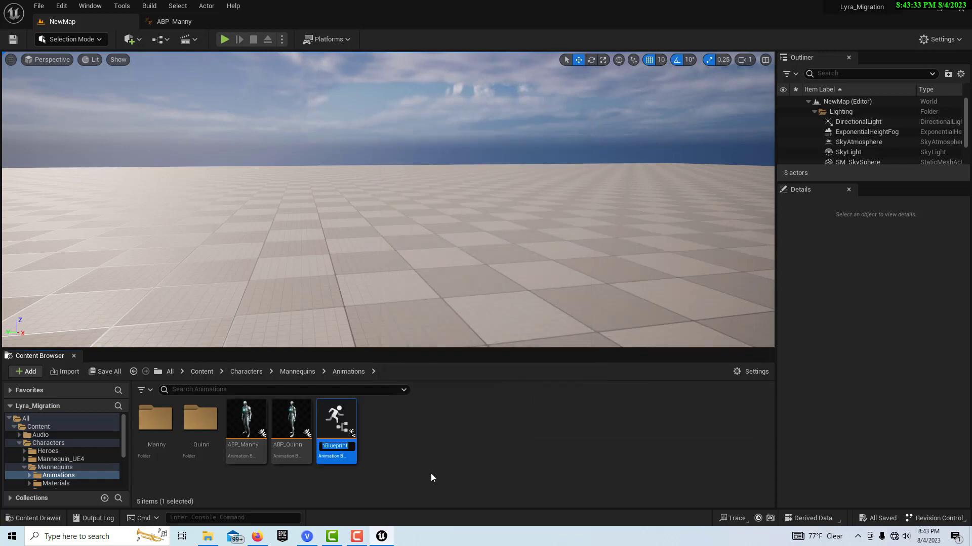
pyautogui.write('ABP')
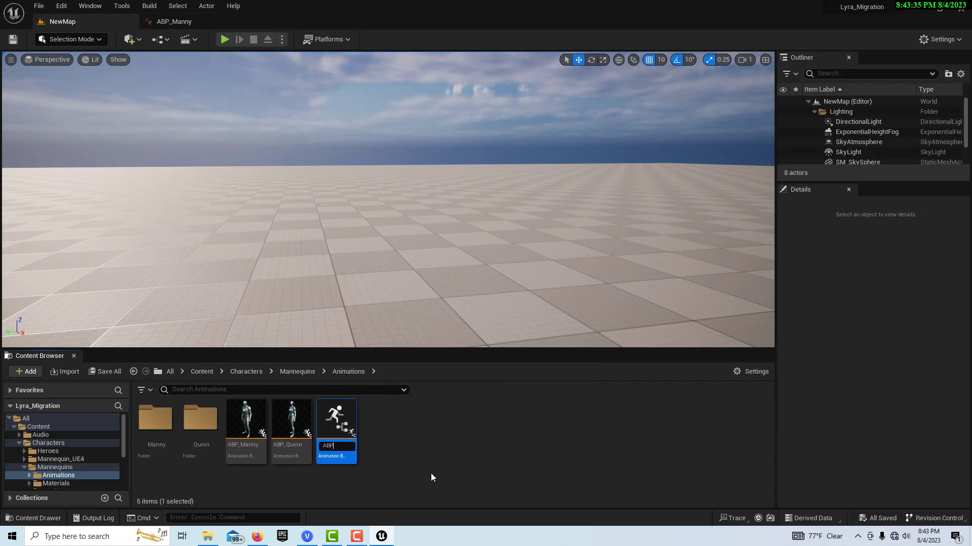
pyautogui.write('_Hero')
pyautogui.press('Return')
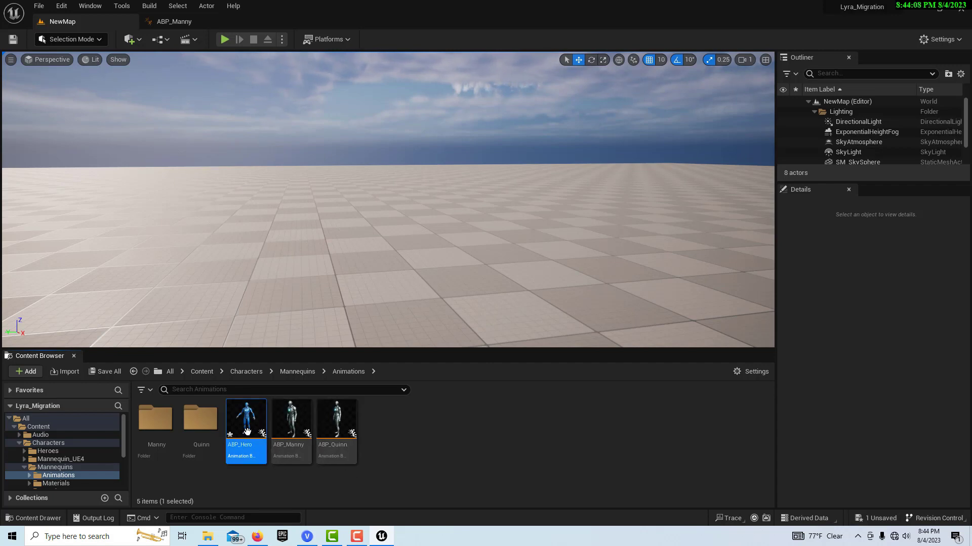
# Open ABP_Hero, scroll through its Asset Browser animation list, then switch back to NewMap
pyautogui.moveTo(248, 427)
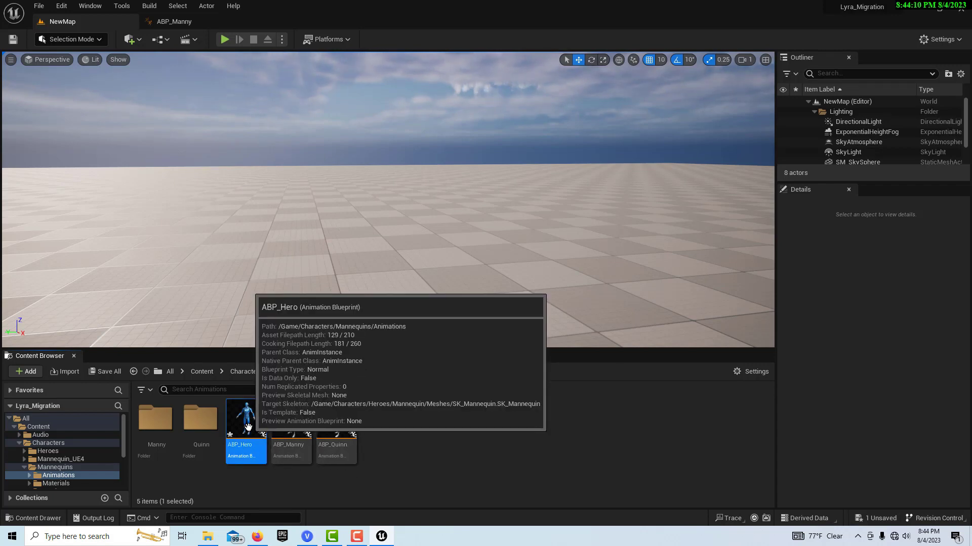
pyautogui.doubleClick(248, 428)
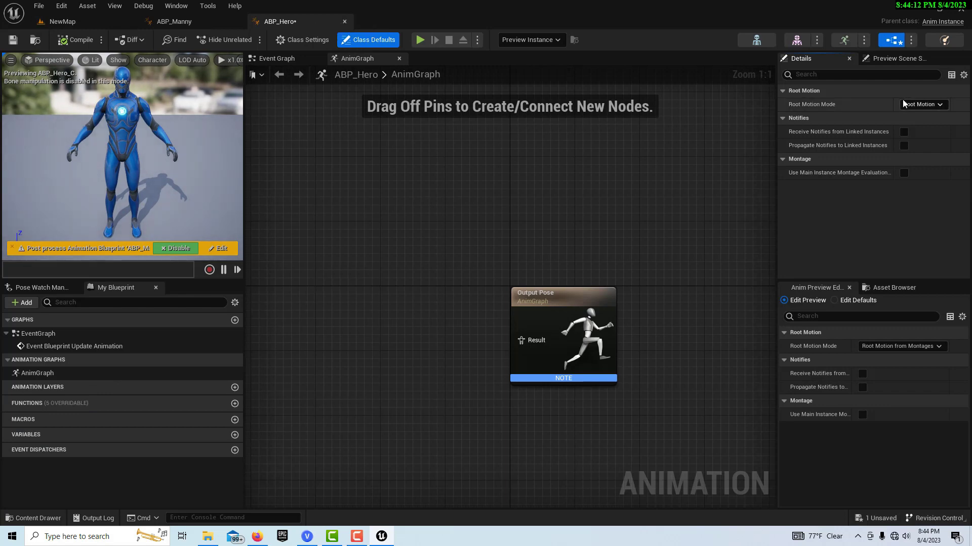
pyautogui.click(880, 294)
pyautogui.scroll(-3, 963, 385)
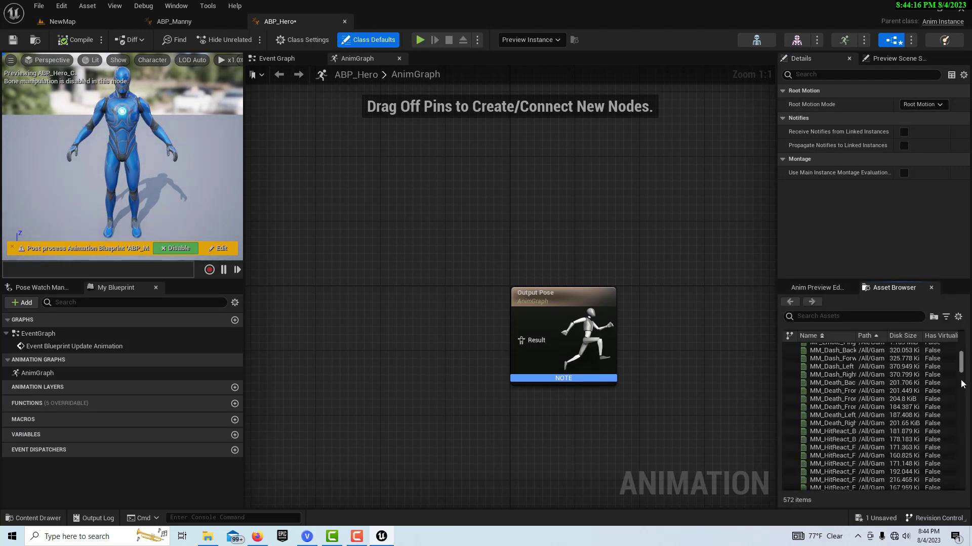
pyautogui.moveTo(961, 383); pyautogui.dragTo(968, 347)
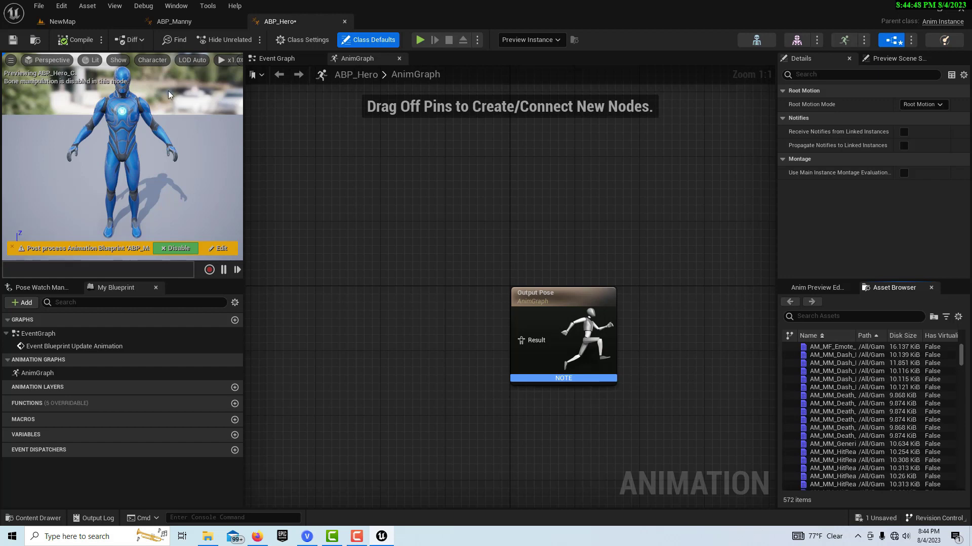
pyautogui.click(102, 25)
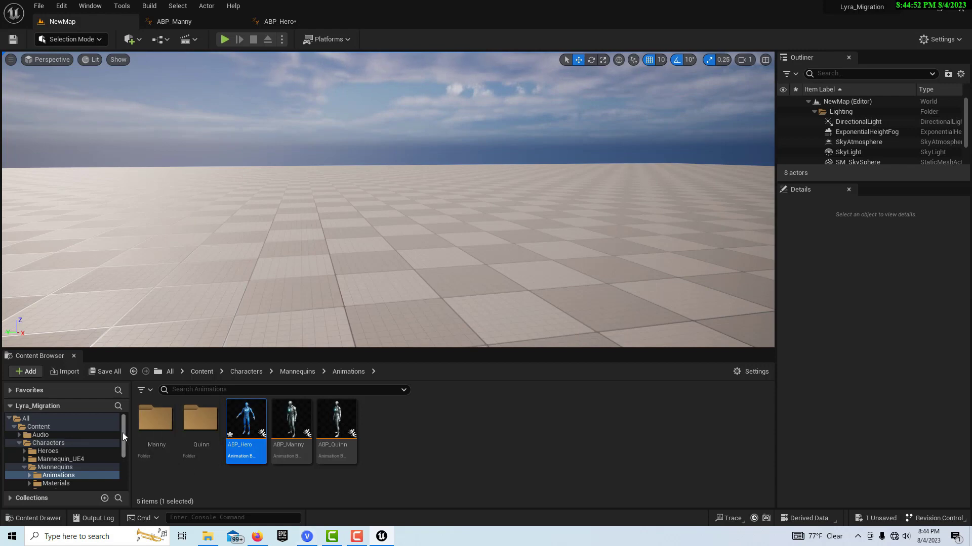
# Open BP_ThirdPersonCharacter from the ThirdPerson Blueprints folder in its viewport
pyautogui.moveTo(122, 433); pyautogui.dragTo(122, 471)
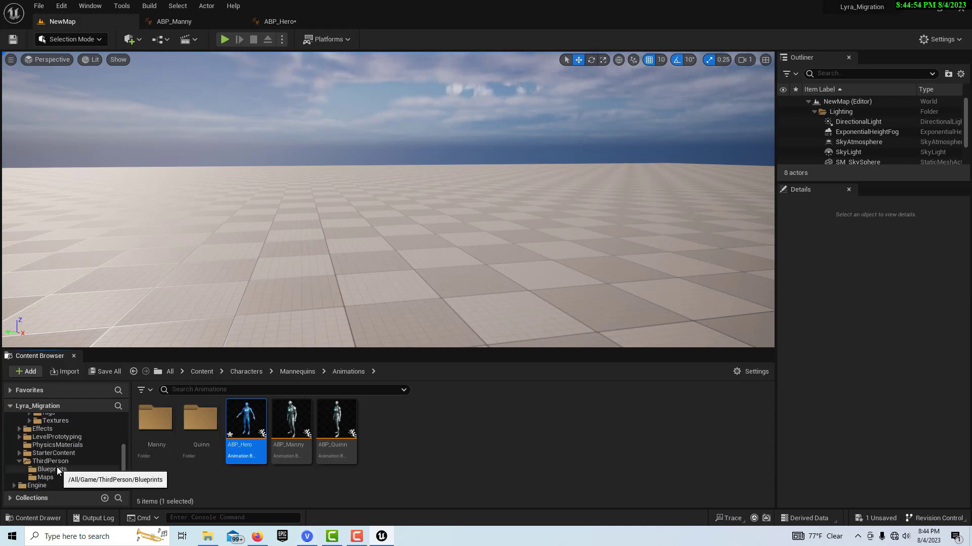
pyautogui.click(122, 469)
pyautogui.doubleClick(155, 425)
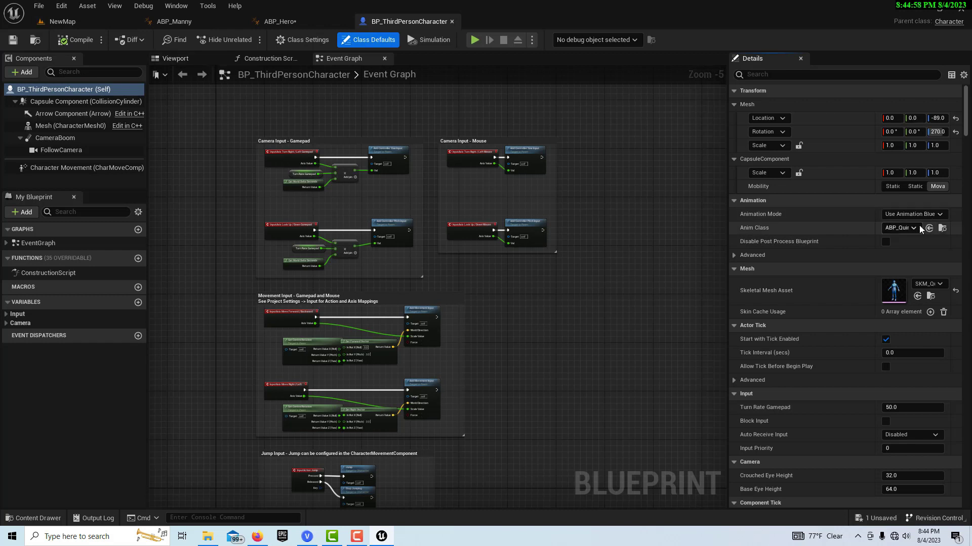
pyautogui.click(178, 61)
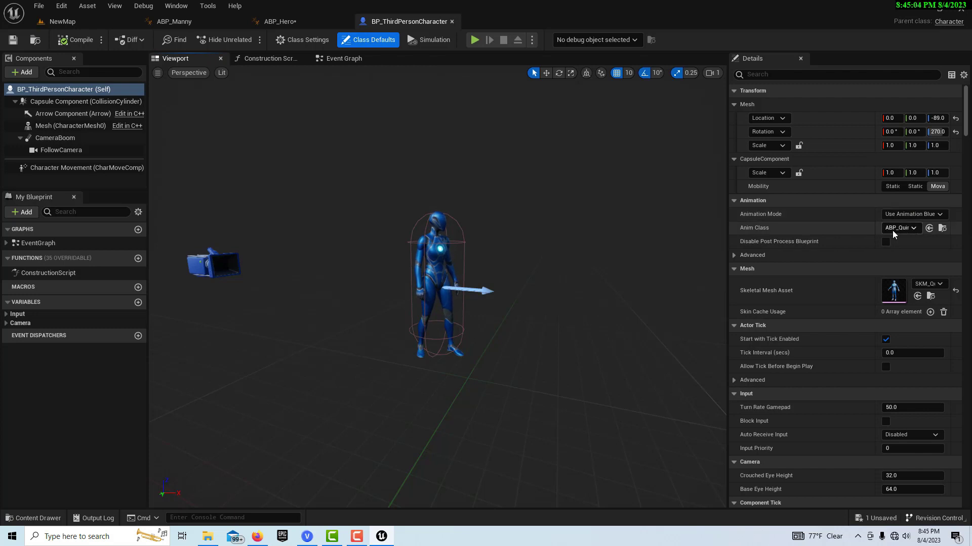
# Set the Mesh Anim Class to ABP_Hero, save, and return to NewMap
pyautogui.click(914, 227)
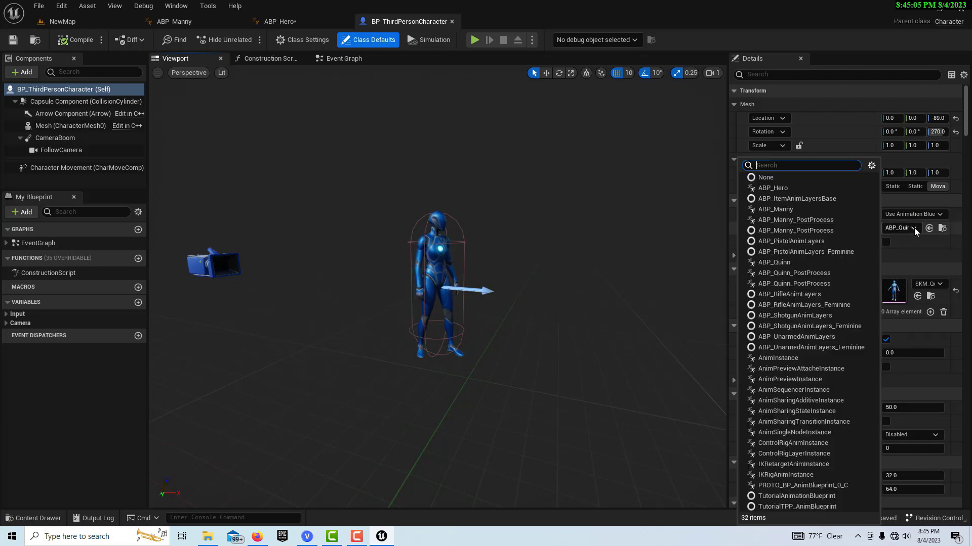
pyautogui.click(770, 190)
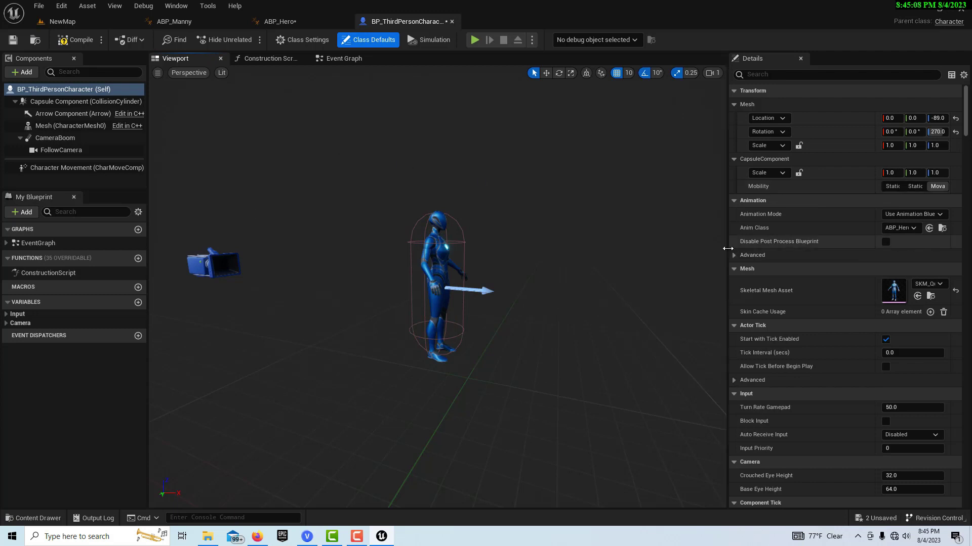
pyautogui.moveTo(575, 369); pyautogui.dragTo(344, 369)
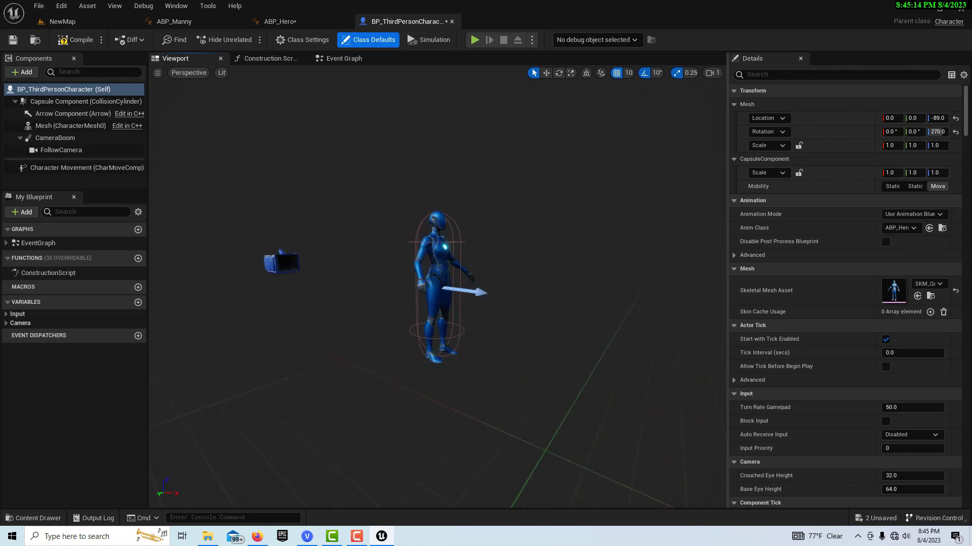
pyautogui.click(12, 41)
pyautogui.click(61, 22)
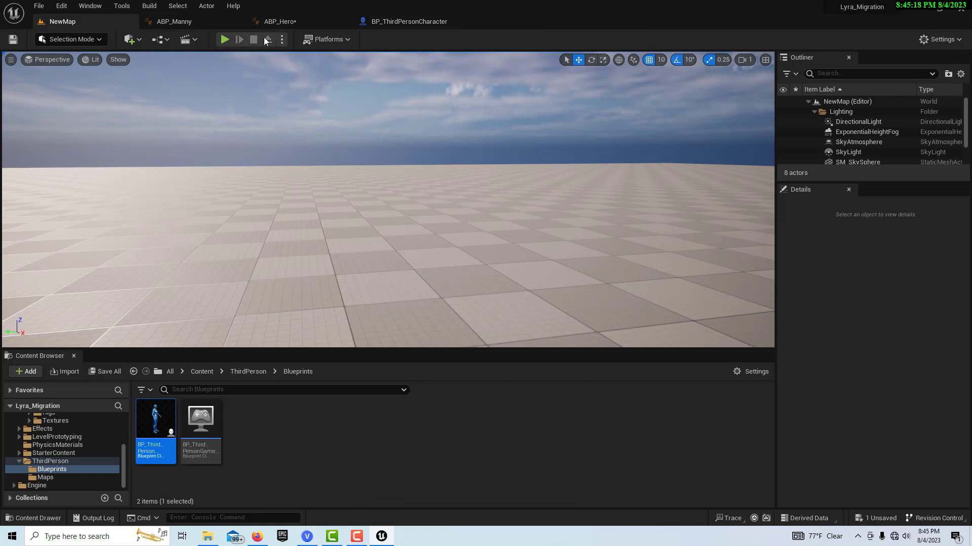
pyautogui.click(224, 39)
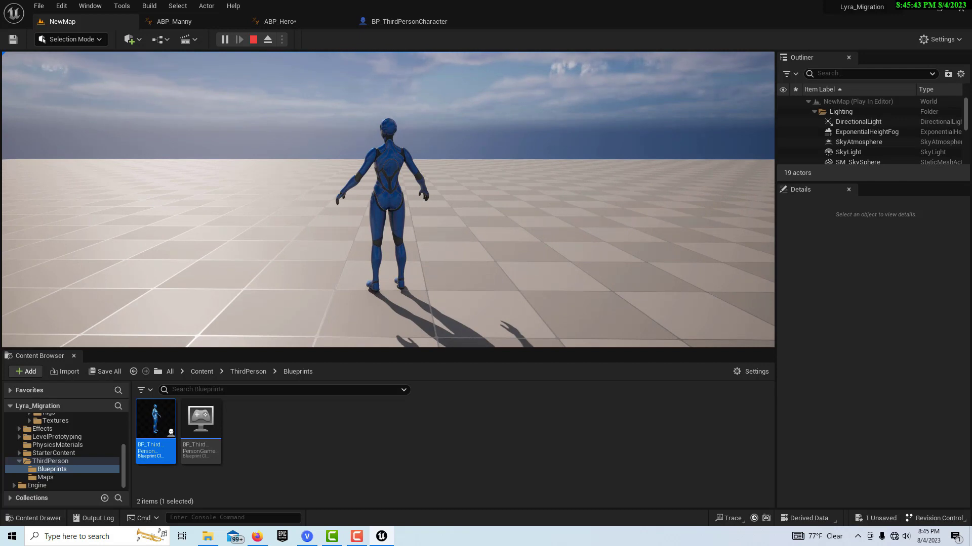
pyautogui.press('Escape')
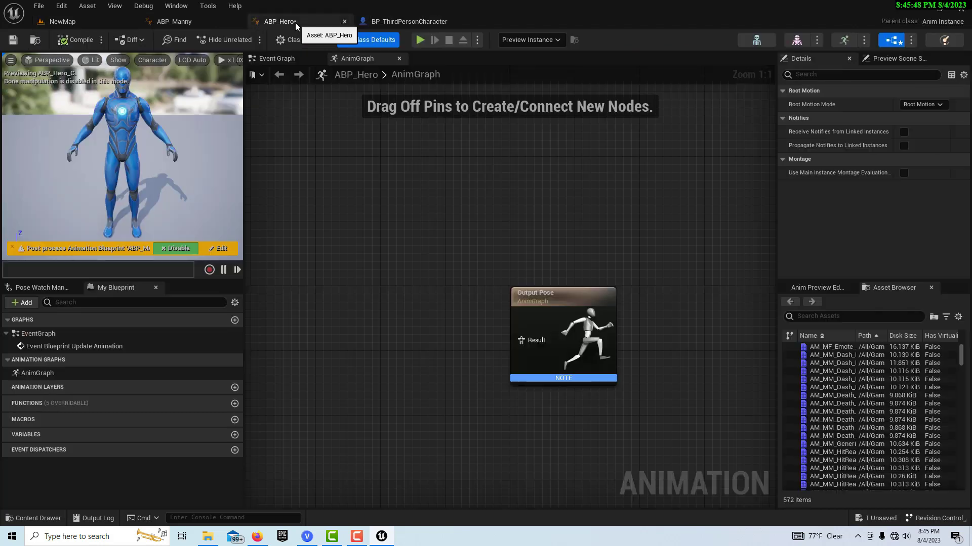
# In ABP_Hero, search 'blen' and open BS_MM_Unarmed_Jog_Walk, then return to the AnimGraph
pyautogui.click(293, 22)
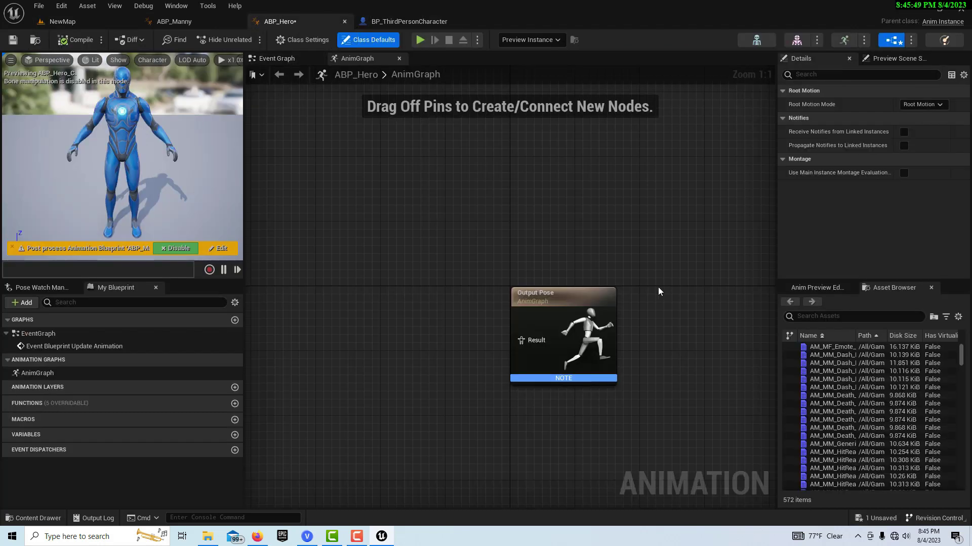
pyautogui.click(834, 316)
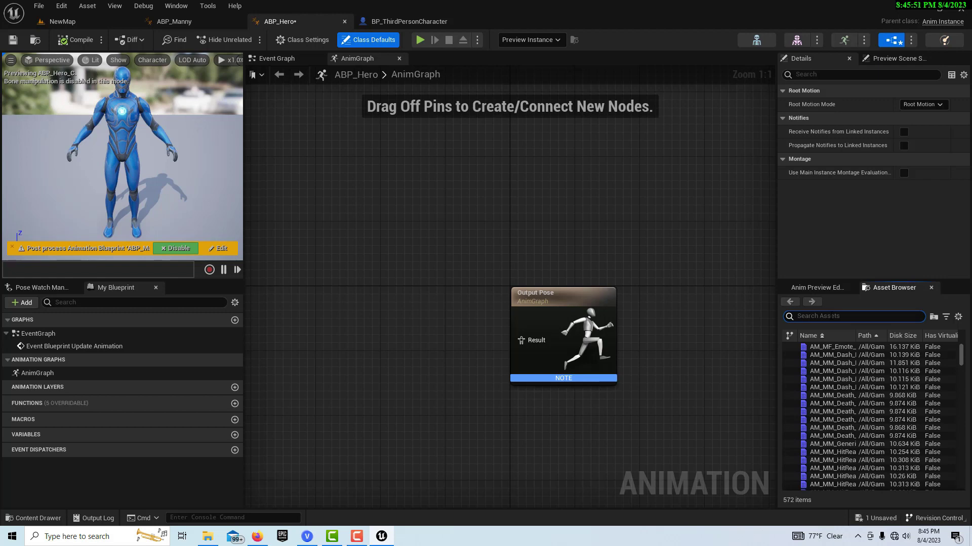
pyautogui.write('blen')
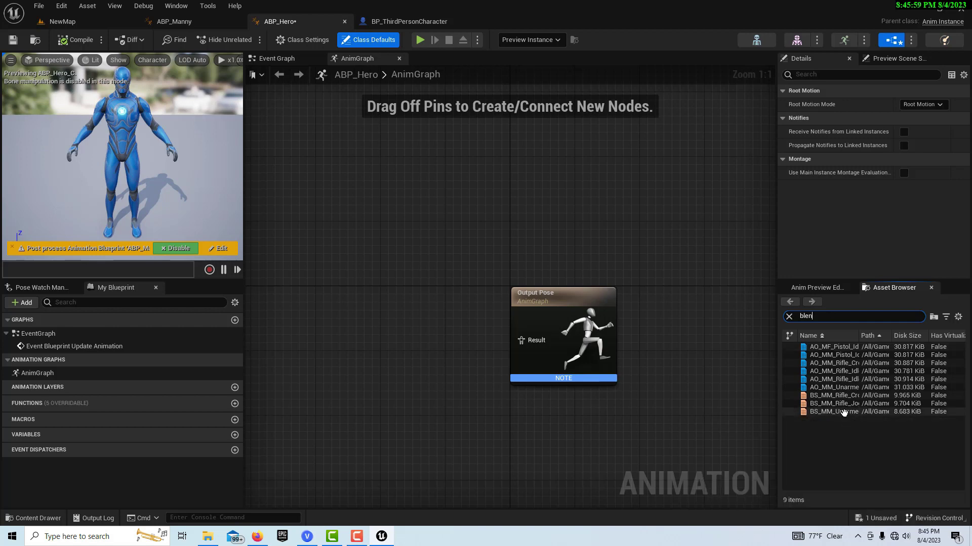
pyautogui.moveTo(843, 412)
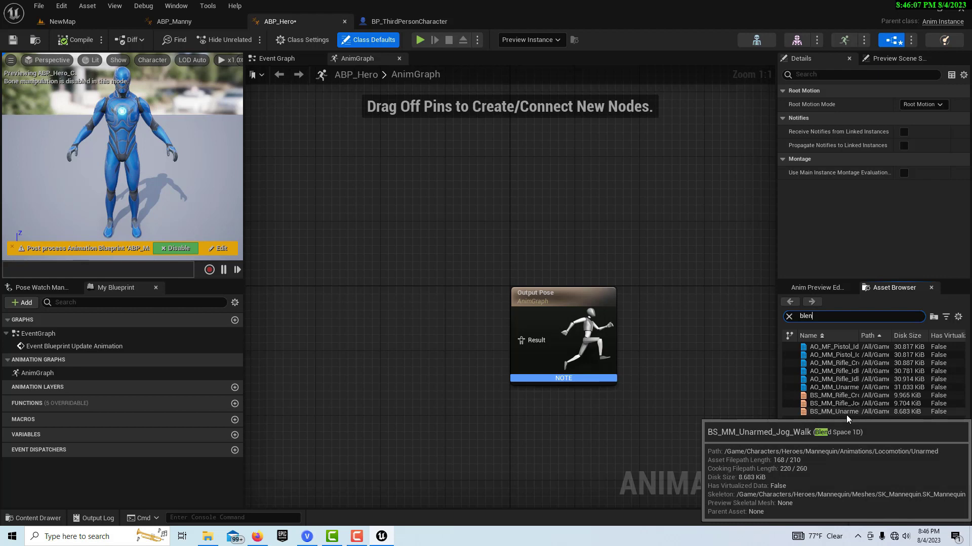
pyautogui.doubleClick(846, 411)
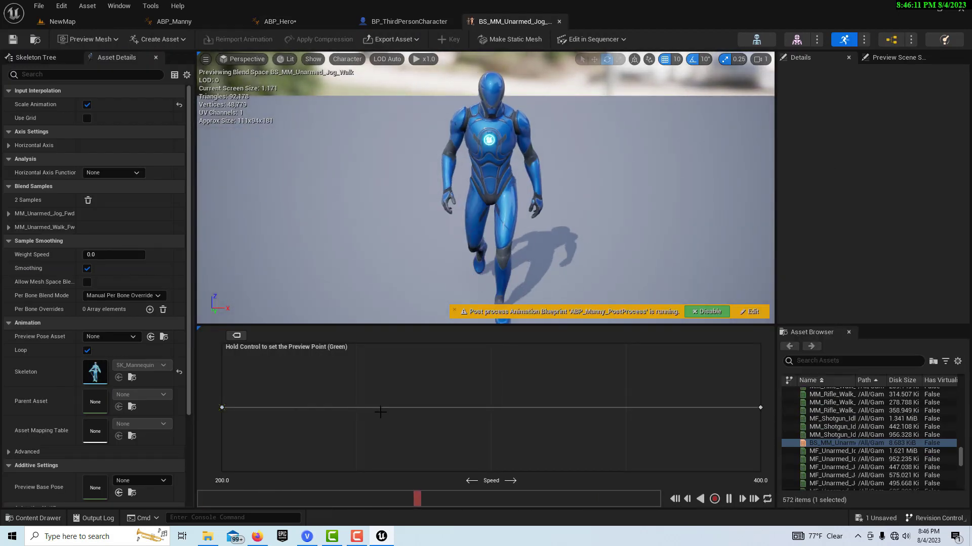
pyautogui.click(276, 22)
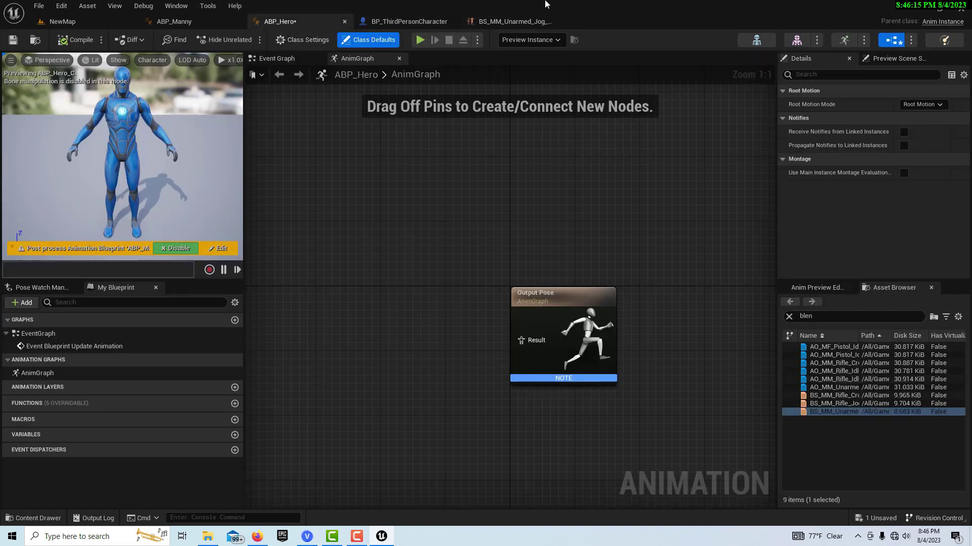
# Place BS_MM_Unarmed_Jog_Walk in the AnimGraph and wire it into Output Pose
pyautogui.click(560, 21)
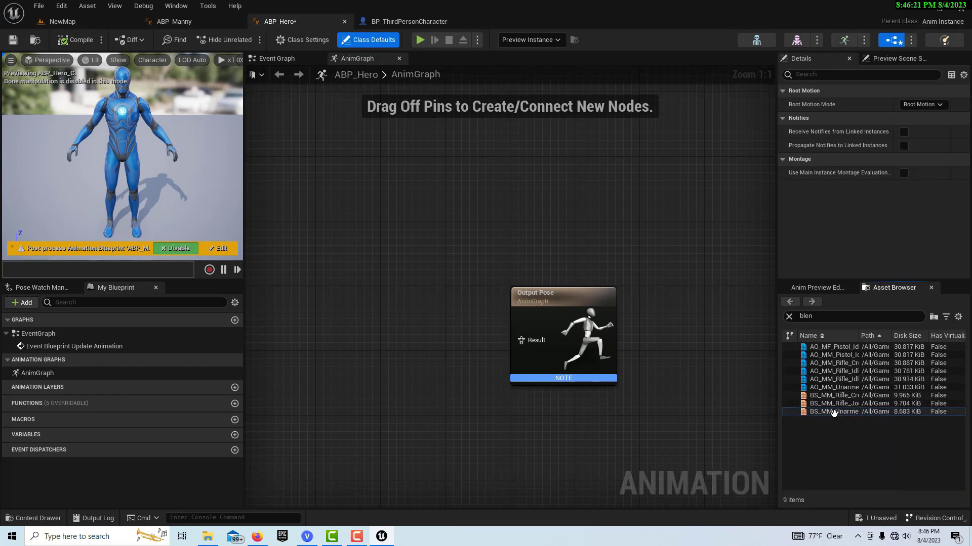
pyautogui.moveTo(833, 413)
pyautogui.moveTo(833, 412); pyautogui.dragTo(389, 318)
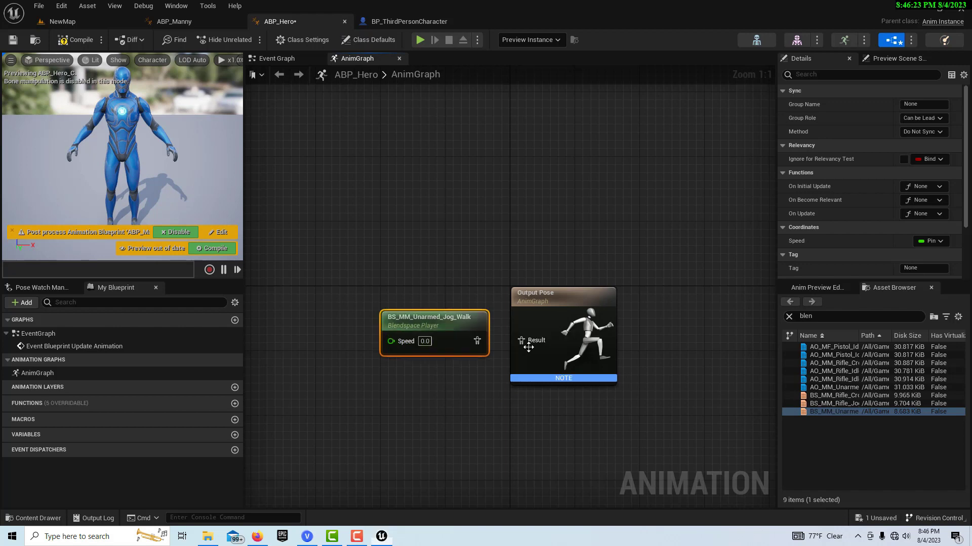
pyautogui.moveTo(477, 341); pyautogui.dragTo(522, 341)
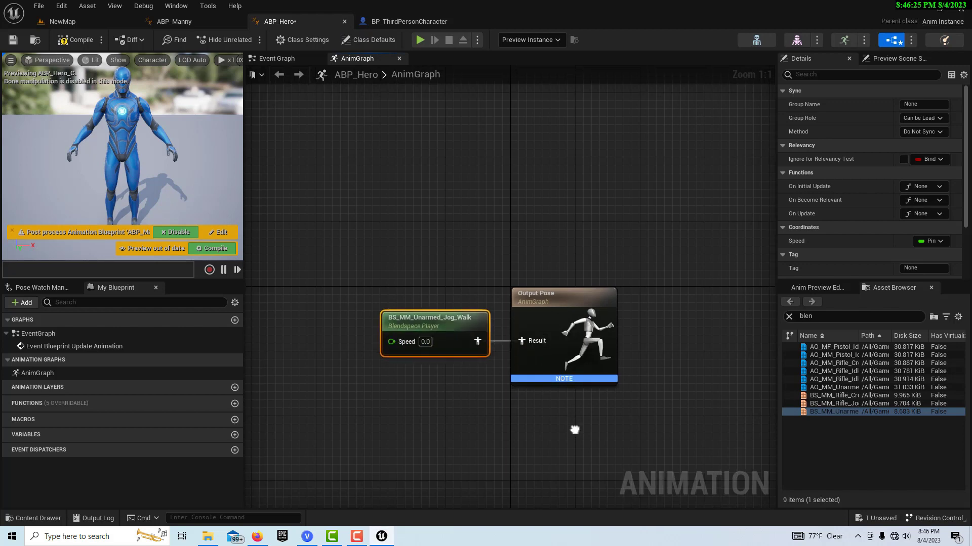
pyautogui.moveTo(415, 358); pyautogui.dragTo(463, 346, button='right')
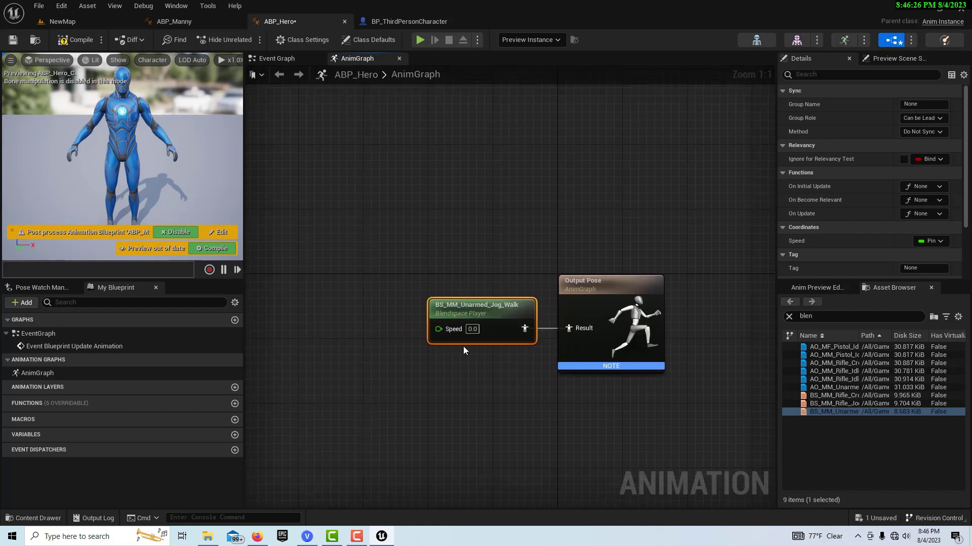
# Promote the blend space's Speed input to a variable, compile and save ABP_Hero
pyautogui.rightClick(445, 327)
pyautogui.click(493, 351)
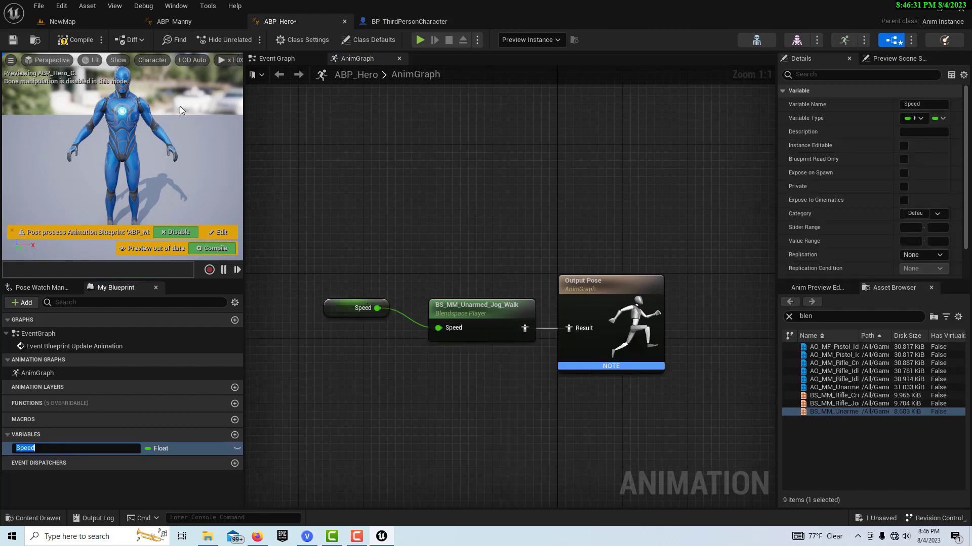
pyautogui.click(76, 40)
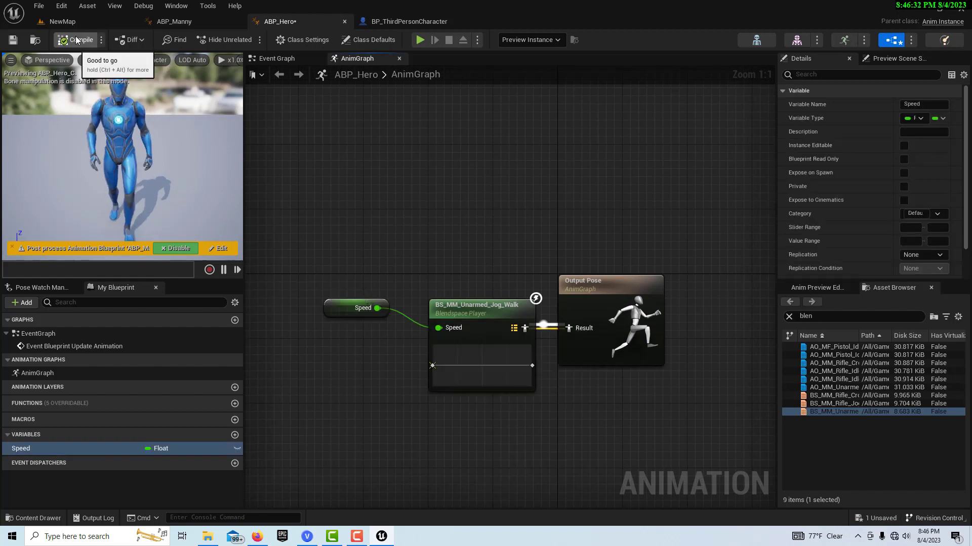
pyautogui.click(7, 45)
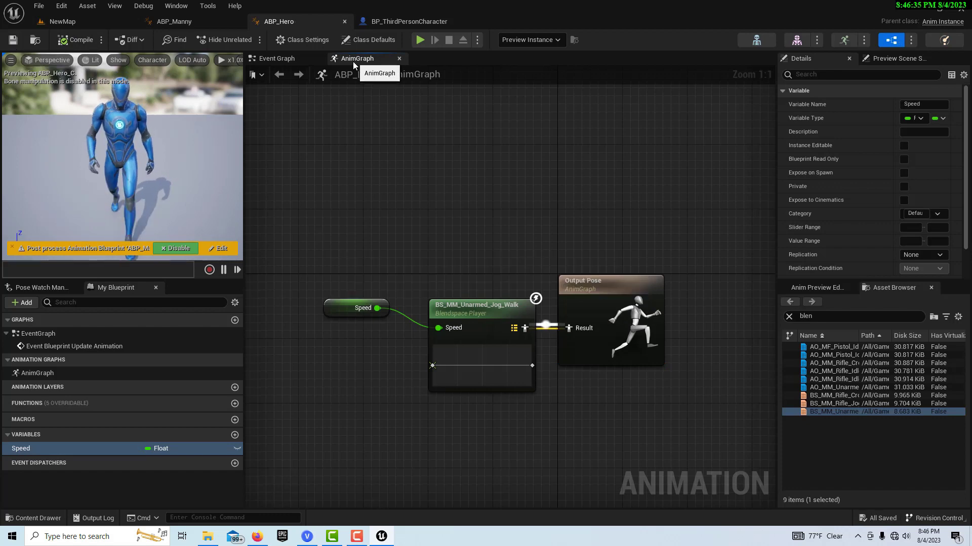
pyautogui.click(104, 18)
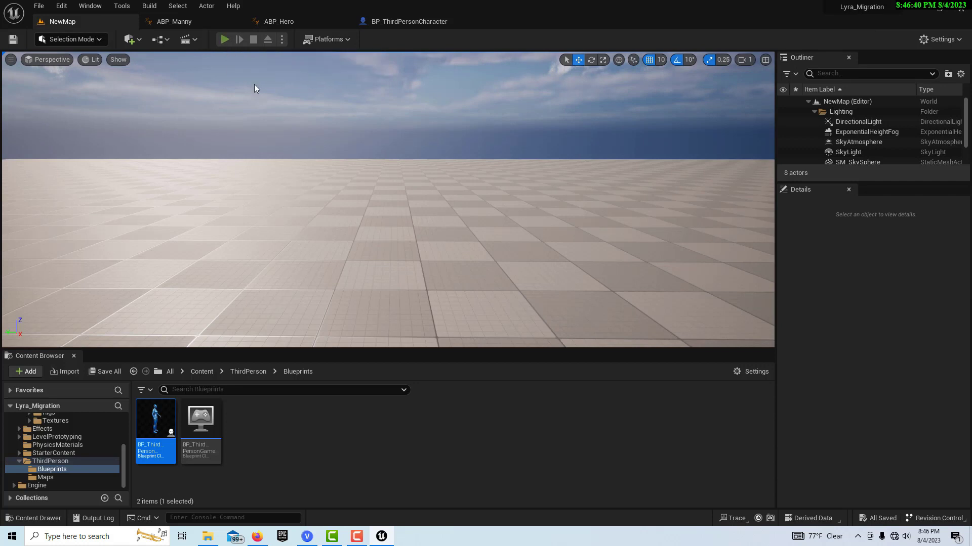
# Start playing NewMap with Alt+P and open the failing FootstepEffectTagModifier from the errors dialog
pyautogui.hotkey('alt', 'p')
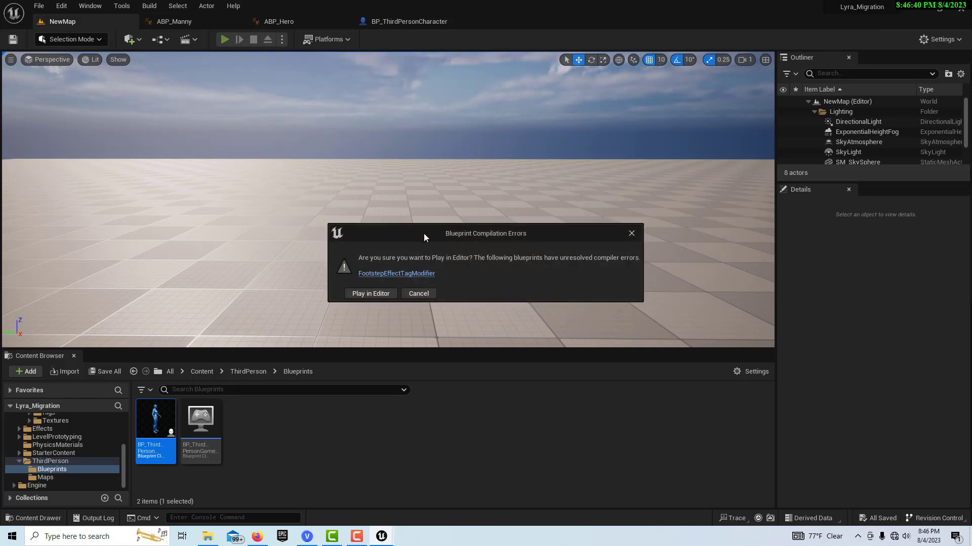
pyautogui.click(421, 276)
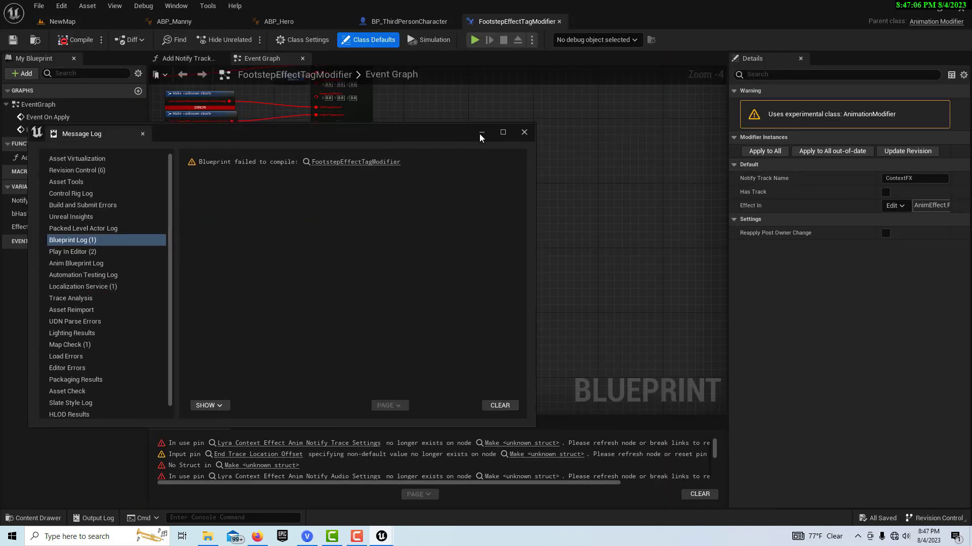
# Close the Message Log and bring the Branch and notify event nodes into view
pyautogui.click(478, 134)
pyautogui.scroll(-1, 487, 260)
pyautogui.moveTo(473, 285); pyautogui.dragTo(637, 349, button='right')
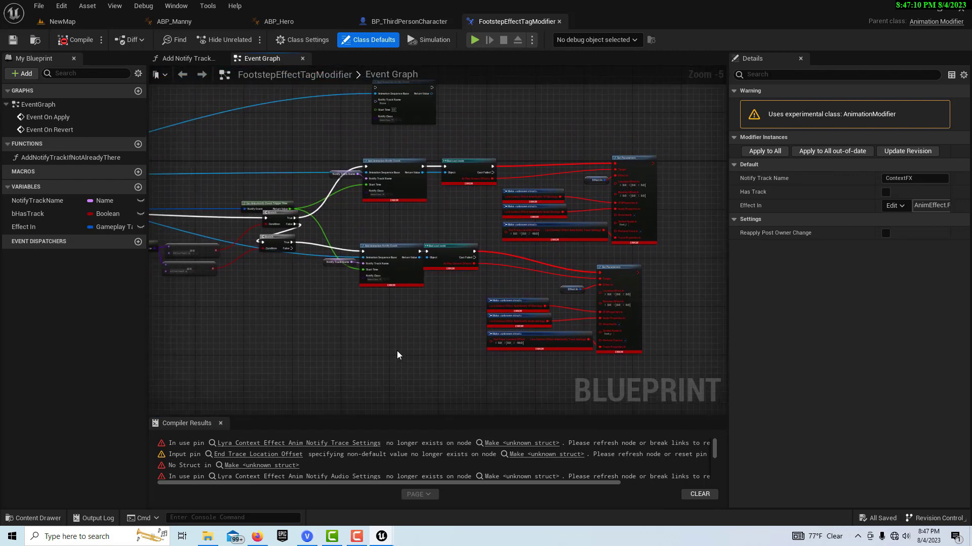
pyautogui.scroll(1, 396, 345)
pyautogui.scroll(-1, 397, 327)
pyautogui.scroll(1, 397, 324)
pyautogui.scroll(-1, 396, 323)
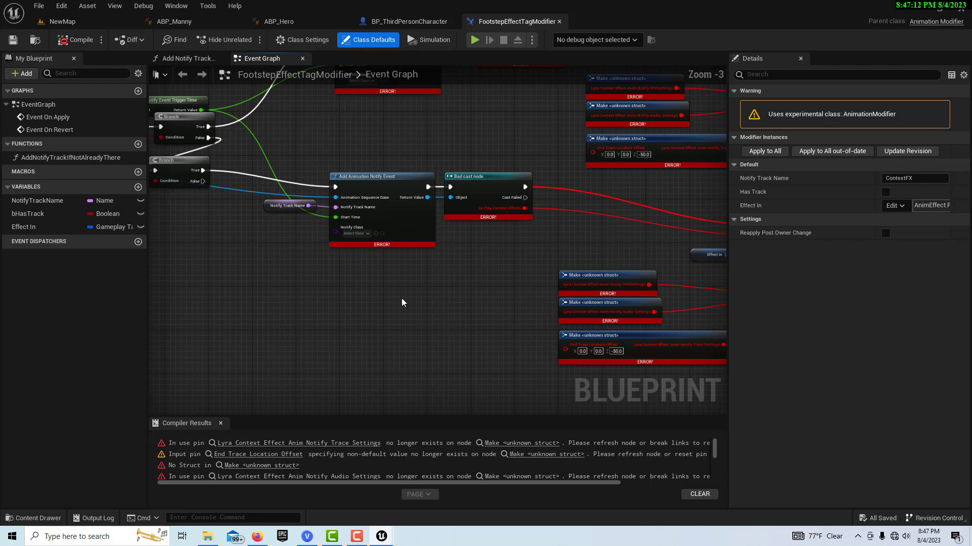
pyautogui.scroll(1, 405, 297)
pyautogui.moveTo(404, 308); pyautogui.dragTo(468, 363, button='right')
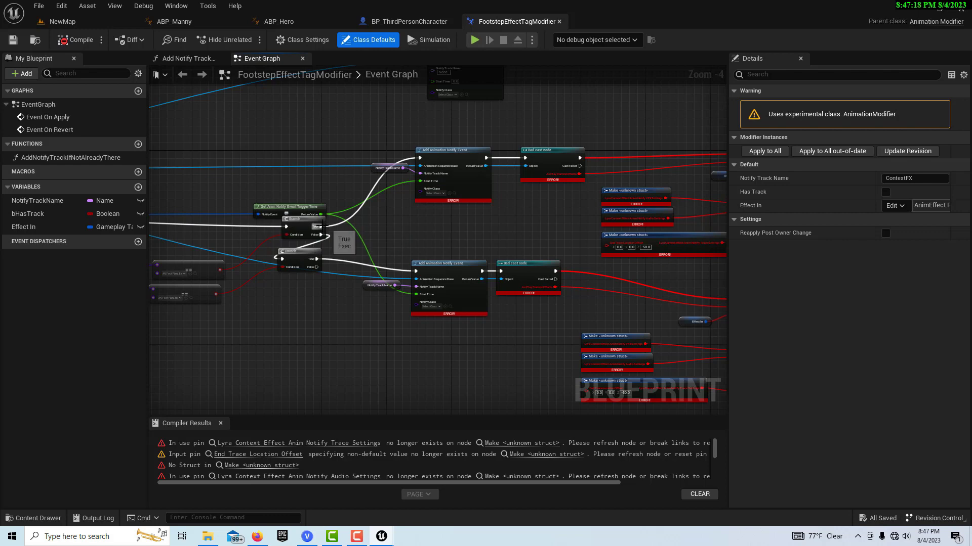
# Break both Branch True links to the Add Animation Notify Event nodes, then compile
pyautogui.keyDown('alt'); pyautogui.click(322, 227); pyautogui.keyUp('alt')
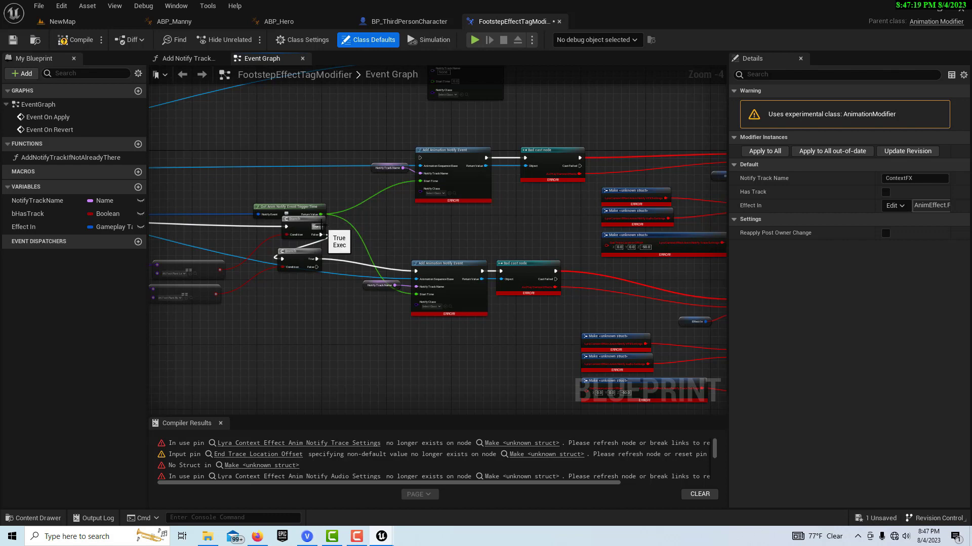
pyautogui.keyDown('alt'); pyautogui.click(314, 258); pyautogui.keyUp('alt')
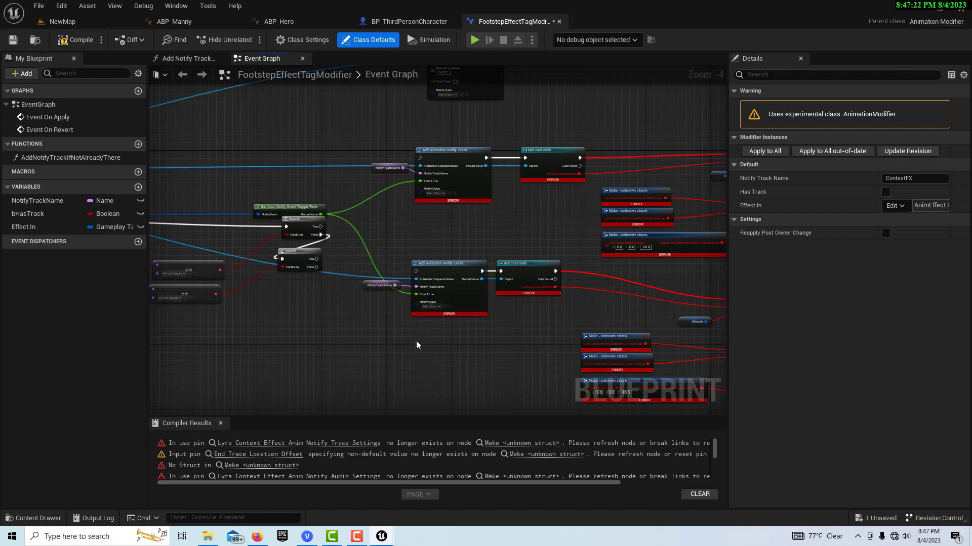
pyautogui.scroll(-1, 416, 345)
pyautogui.moveTo(460, 360); pyautogui.dragTo(357, 320, button='right')
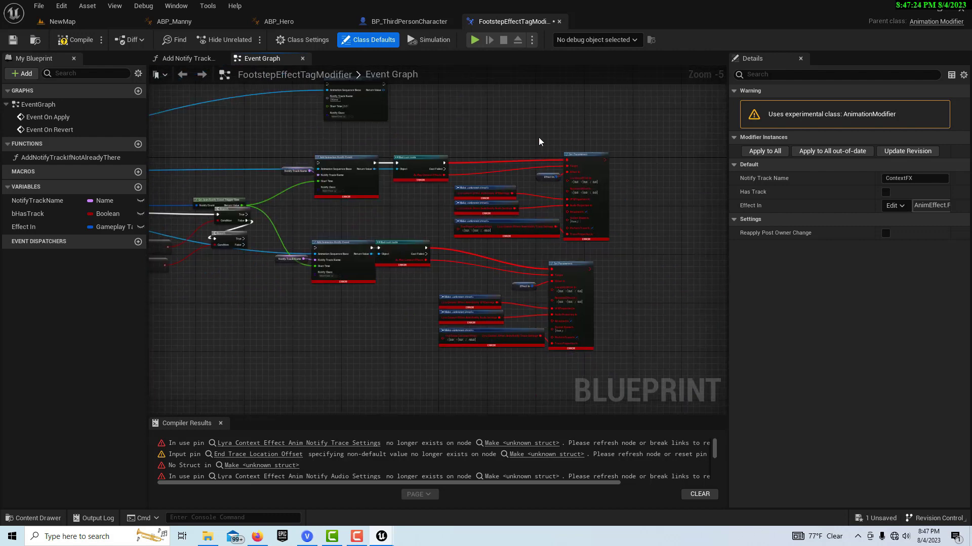
pyautogui.click(77, 41)
# Save the footstep modifier, play-test the character in NewMap, then open BP_ThirdPersonCharacter
pyautogui.click(13, 40)
pyautogui.click(78, 24)
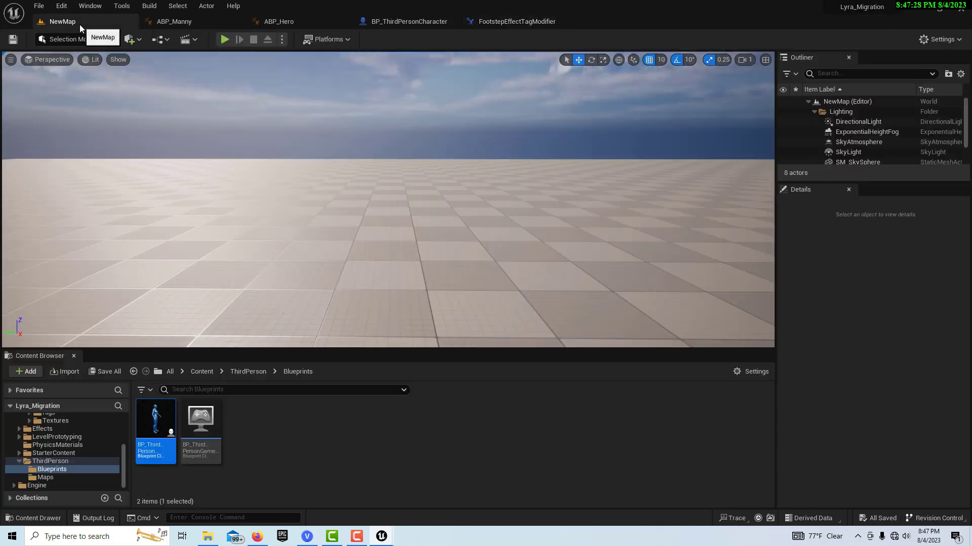
pyautogui.click(225, 39)
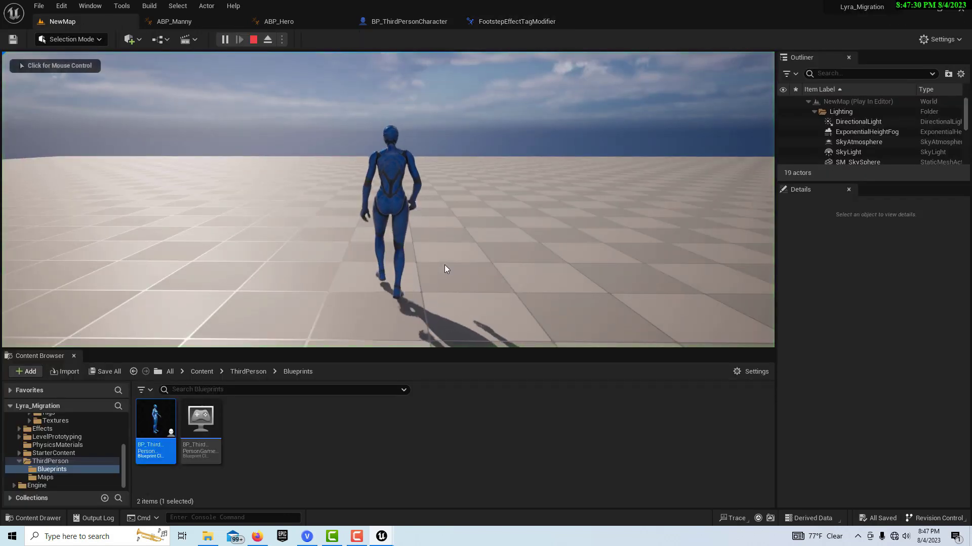
pyautogui.click(444, 266)
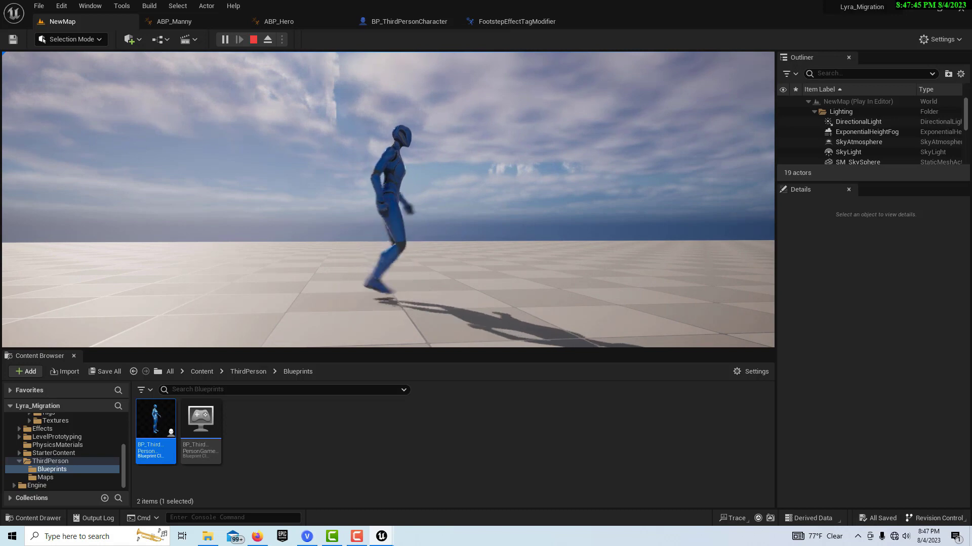
pyautogui.press('Escape')
pyautogui.click(423, 21)
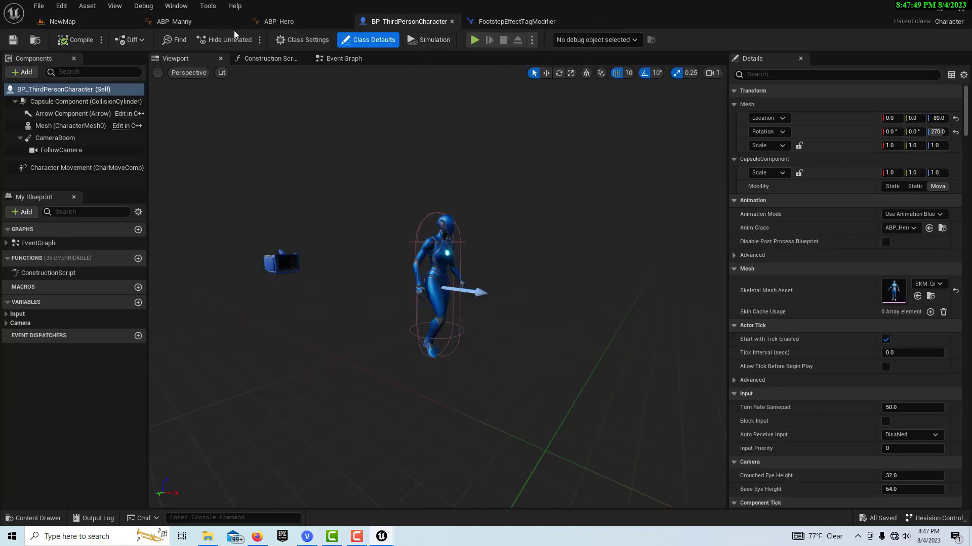
# Pause the ABP_Hero animation preview and go back to BP_ThirdPersonCharacter
pyautogui.click(292, 22)
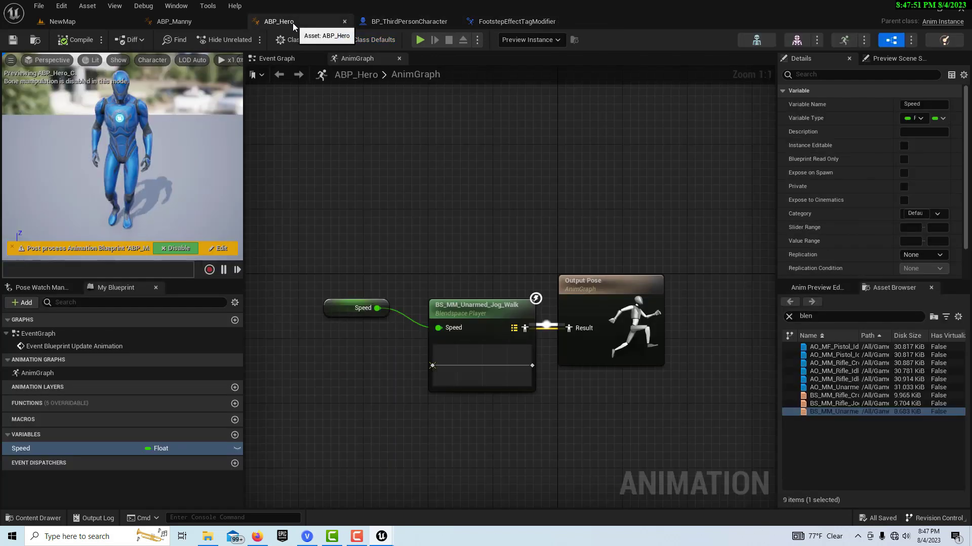
pyautogui.click(223, 270)
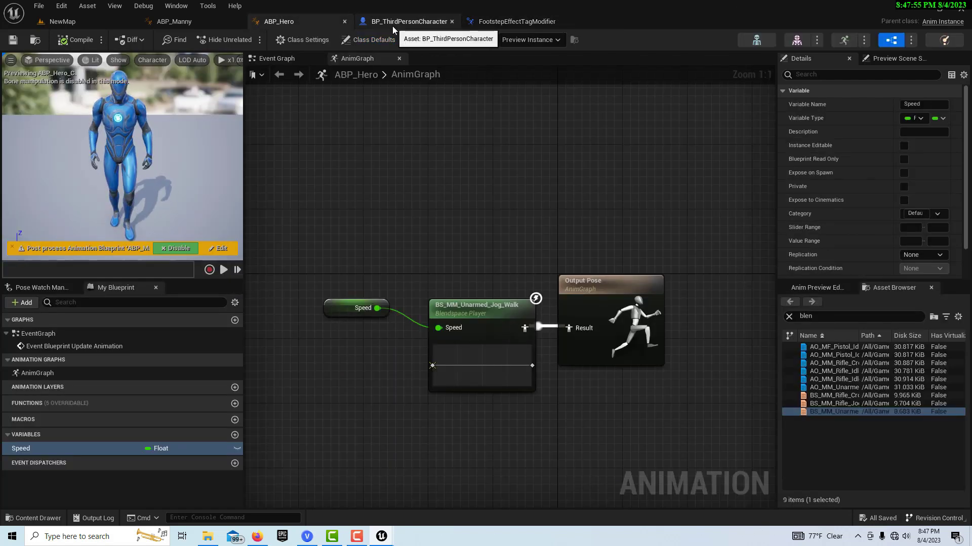
pyautogui.click(393, 26)
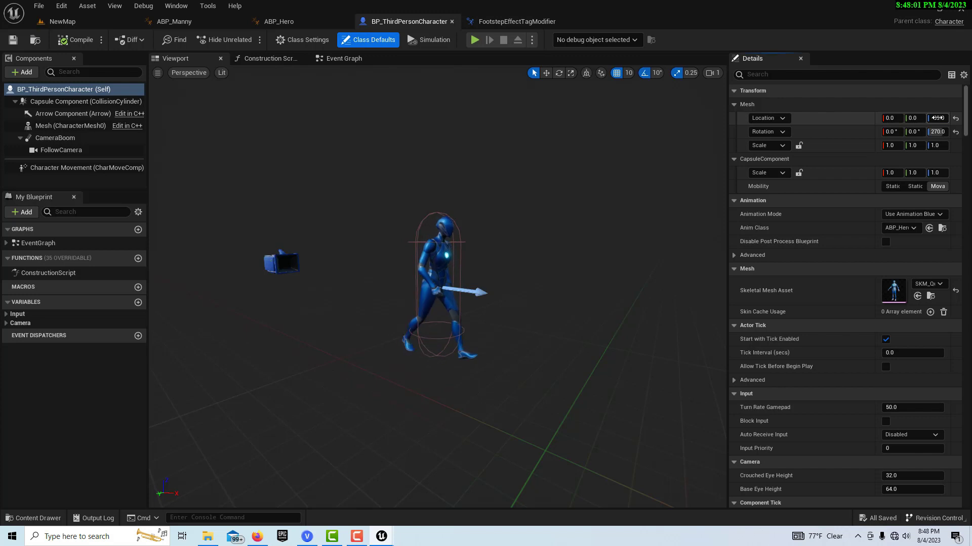
# Set the Mesh Location Z to -92, save BP_ThirdPersonCharacter and return to NewMap
pyautogui.click(937, 118)
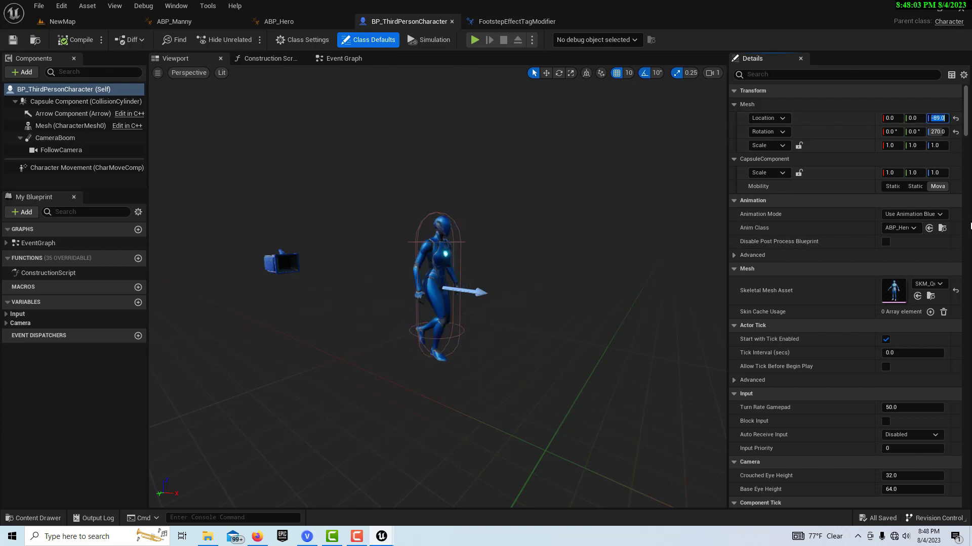
pyautogui.write('-92')
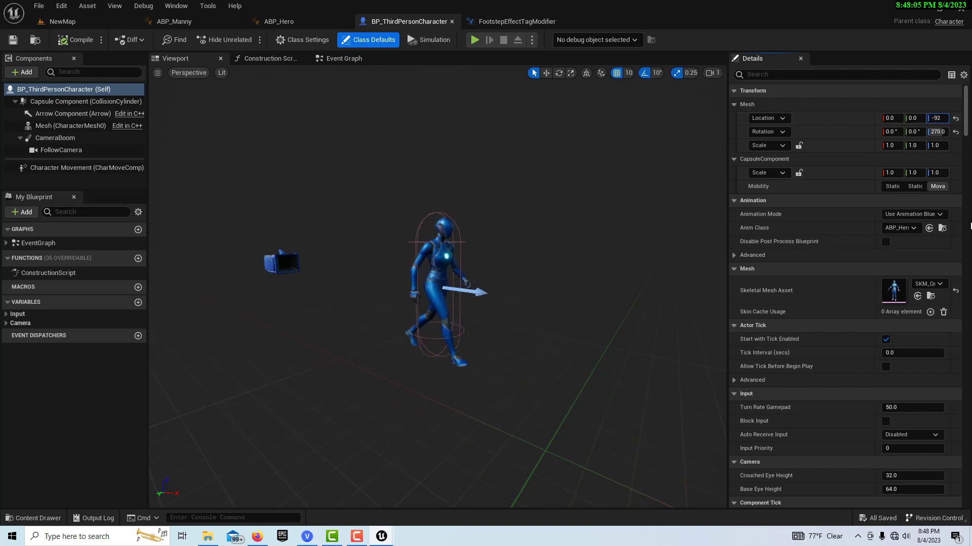
pyautogui.press('Return')
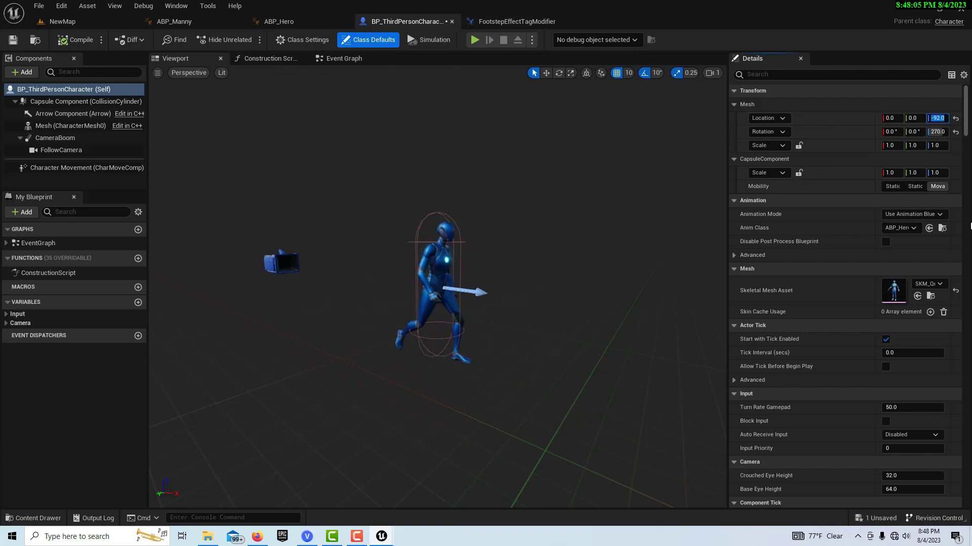
pyautogui.click(13, 40)
pyautogui.click(76, 22)
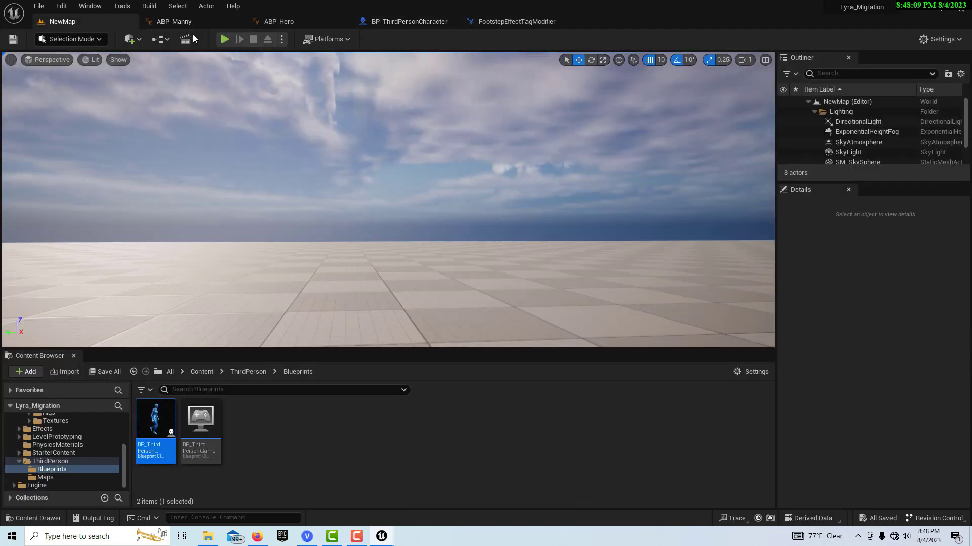
pyautogui.click(224, 39)
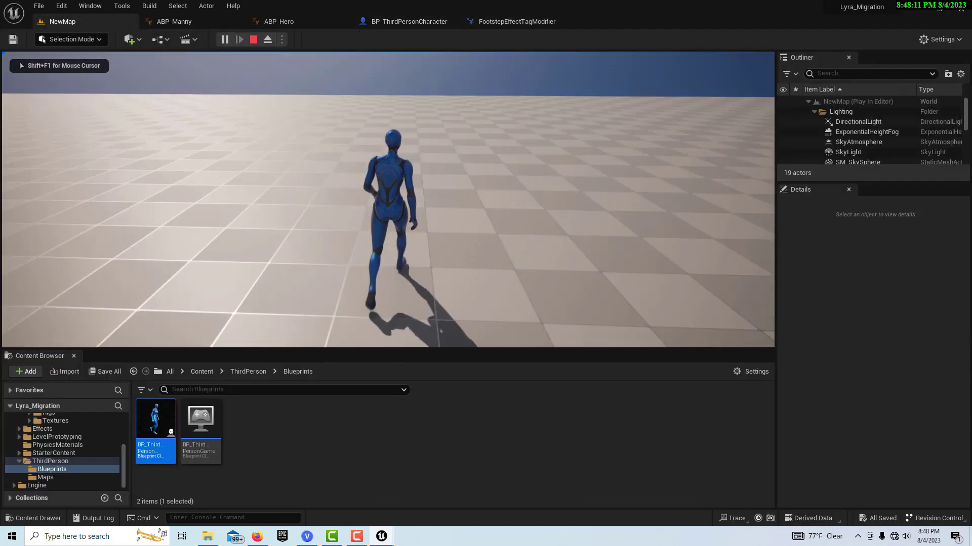
pyautogui.press('w')
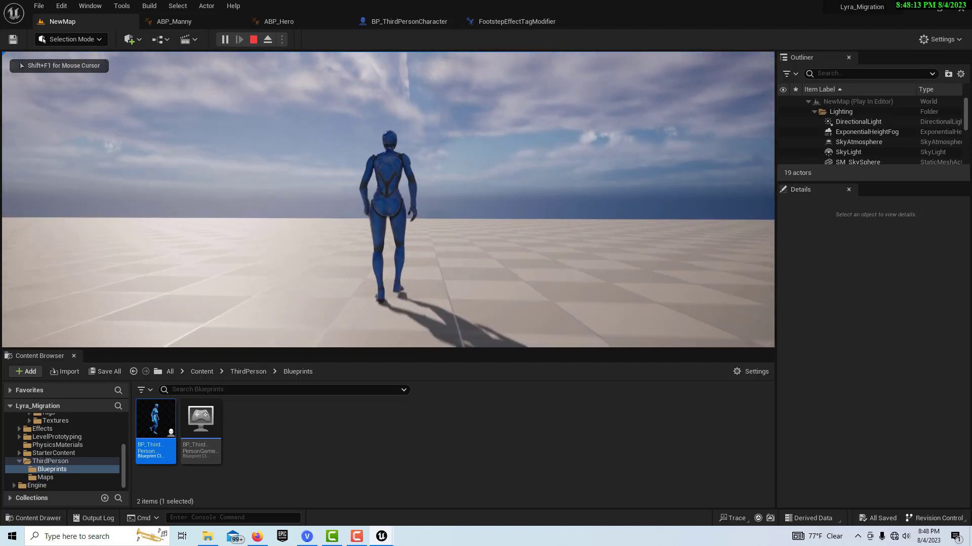
pyautogui.press('s')
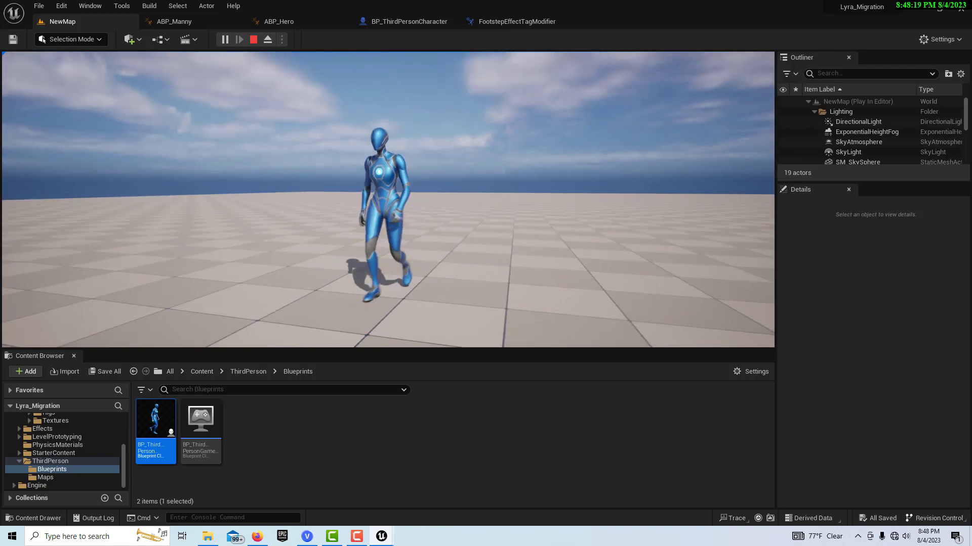
pyautogui.press('Escape')
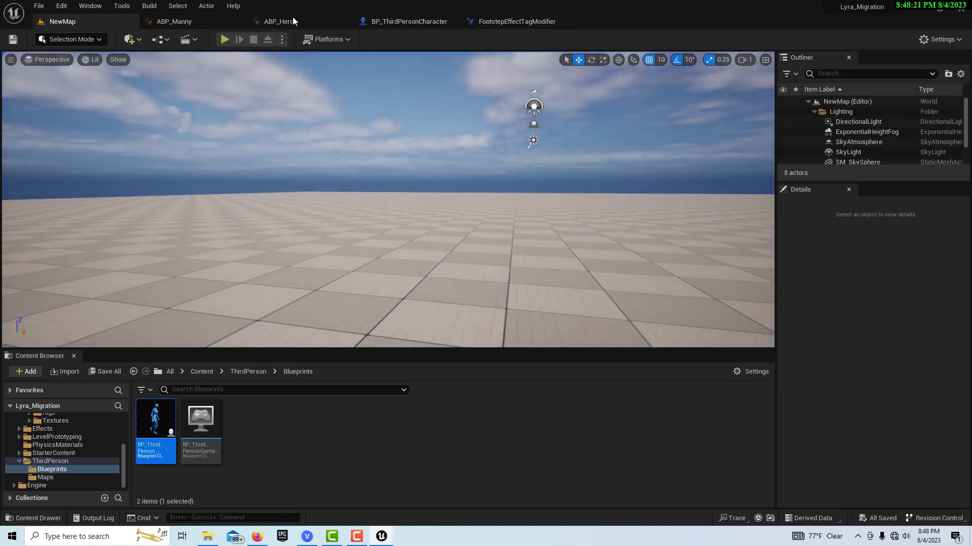
# Open BS_MM_Unarmed_Jog_Walk from ABP_Hero and move the MM_Unarmed_Walk_Fwd sample to about Speed 300
pyautogui.click(317, 19)
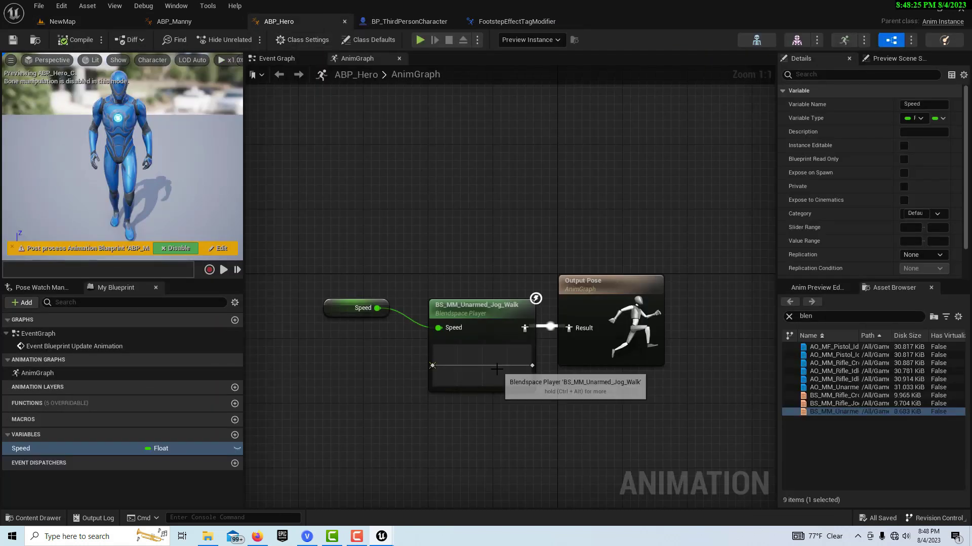
pyautogui.doubleClick(491, 311)
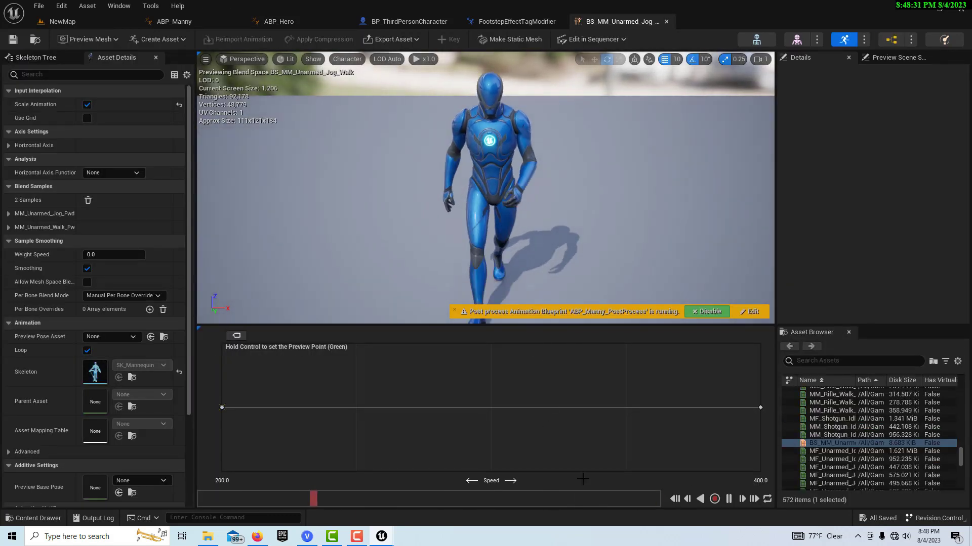
pyautogui.click(730, 501)
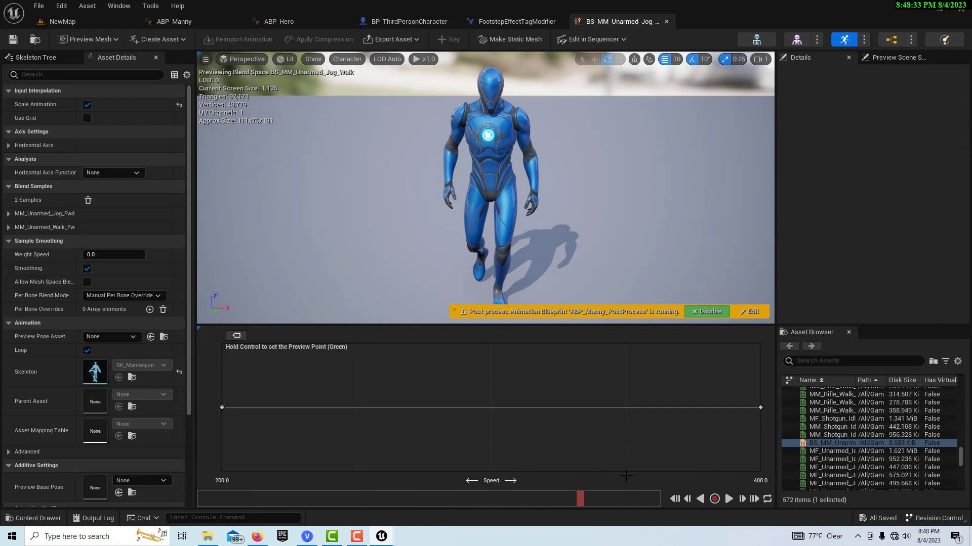
pyautogui.moveTo(222, 406)
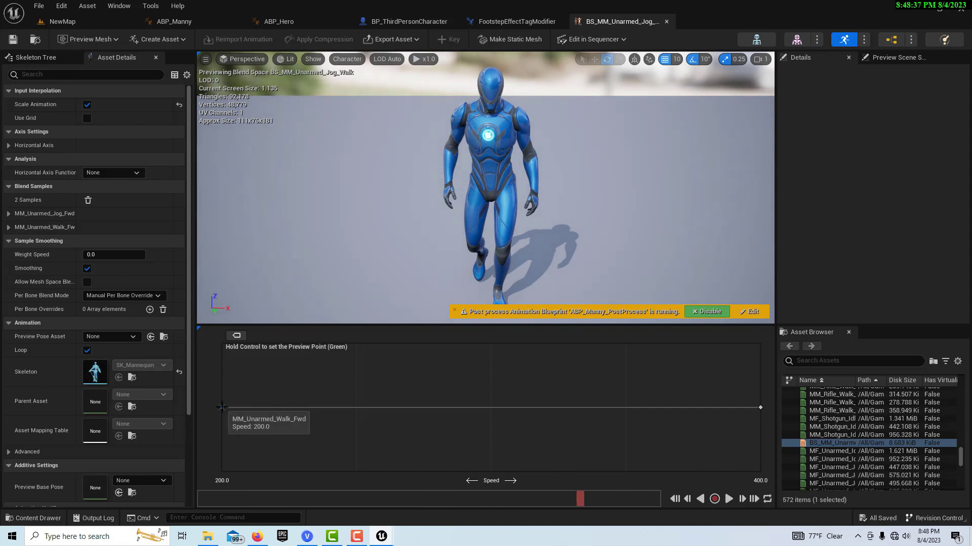
pyautogui.moveTo(760, 407)
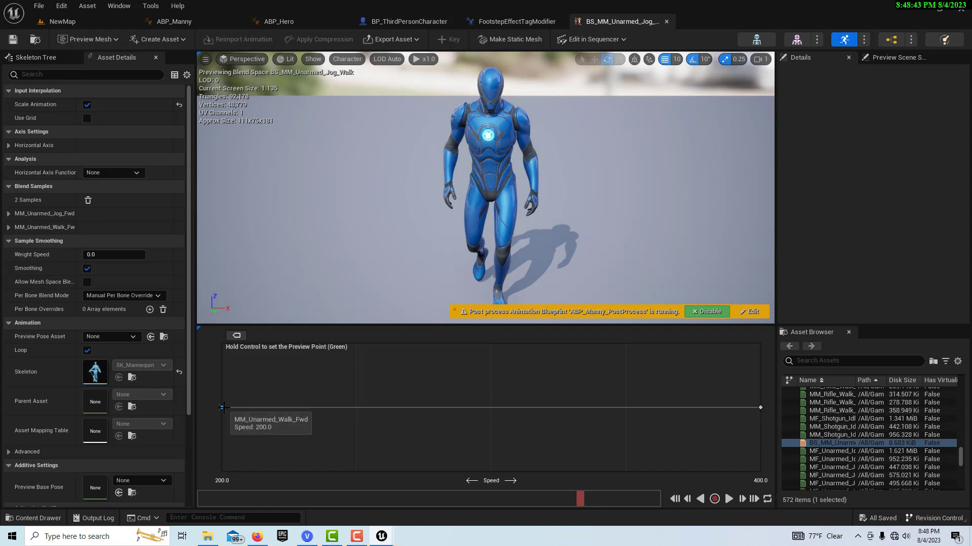
pyautogui.moveTo(223, 408); pyautogui.dragTo(299, 409)
pyautogui.moveTo(460, 407); pyautogui.dragTo(491, 407)
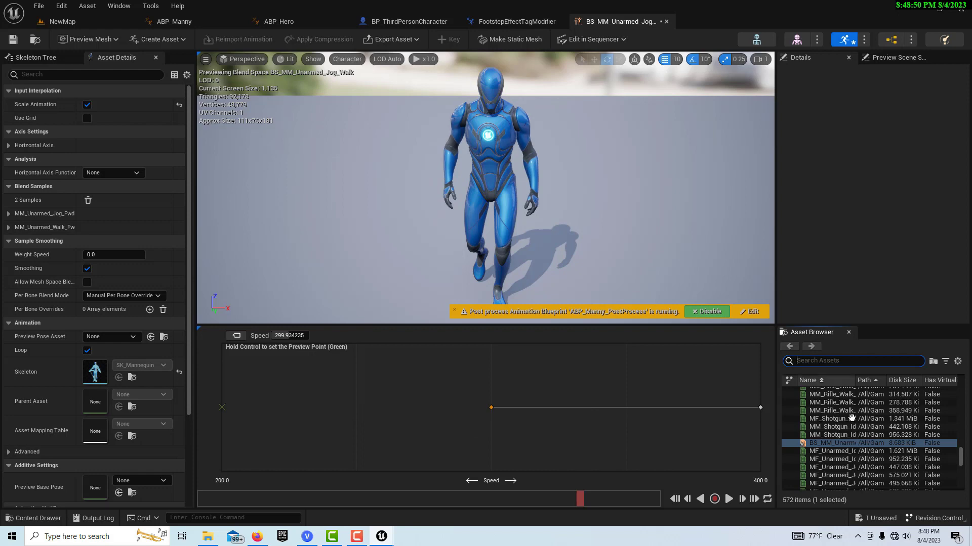
# Search the Asset Browser for 'armed' and drop MF_Unarmed_Idle_Ready onto the blend space graph
pyautogui.moveTo(844, 417)
pyautogui.write('ar')
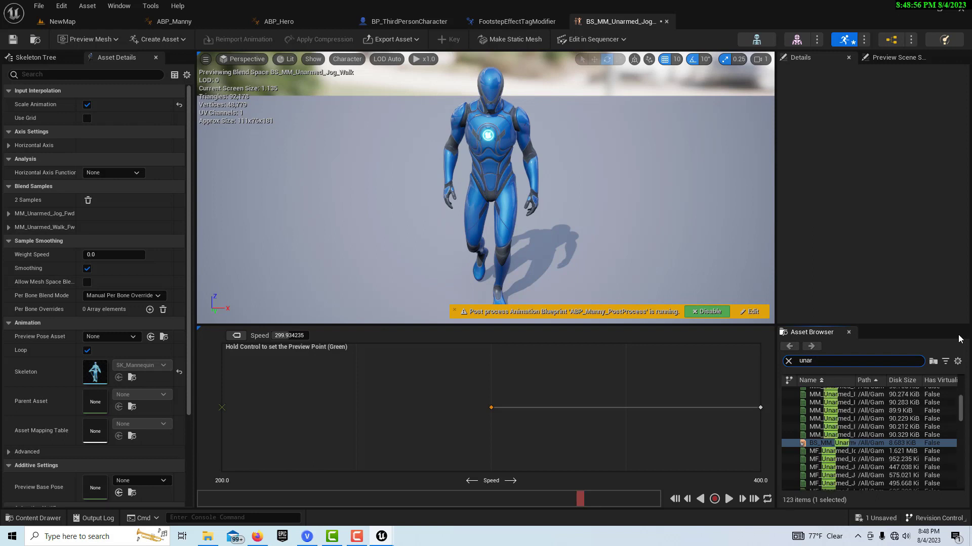
pyautogui.write('med idle')
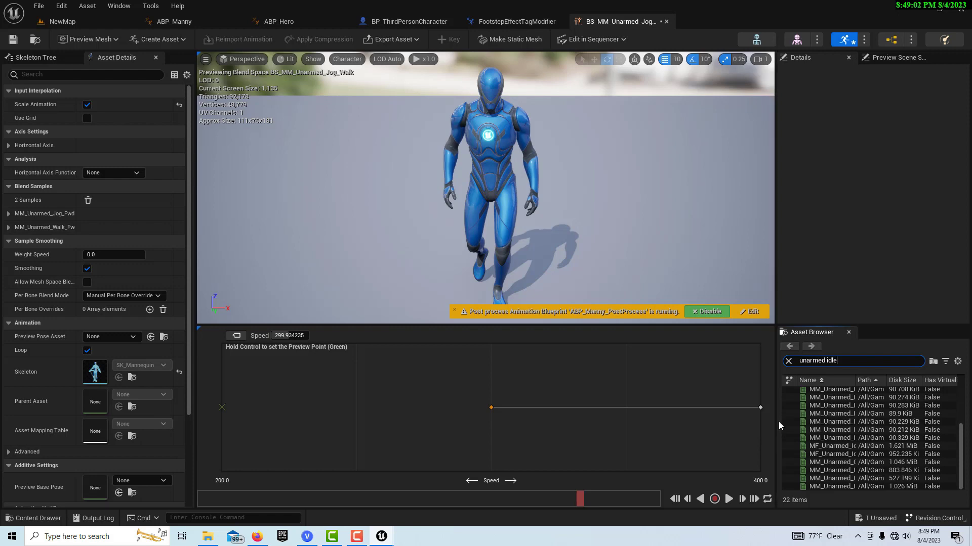
pyautogui.moveTo(778, 425); pyautogui.dragTo(691, 424)
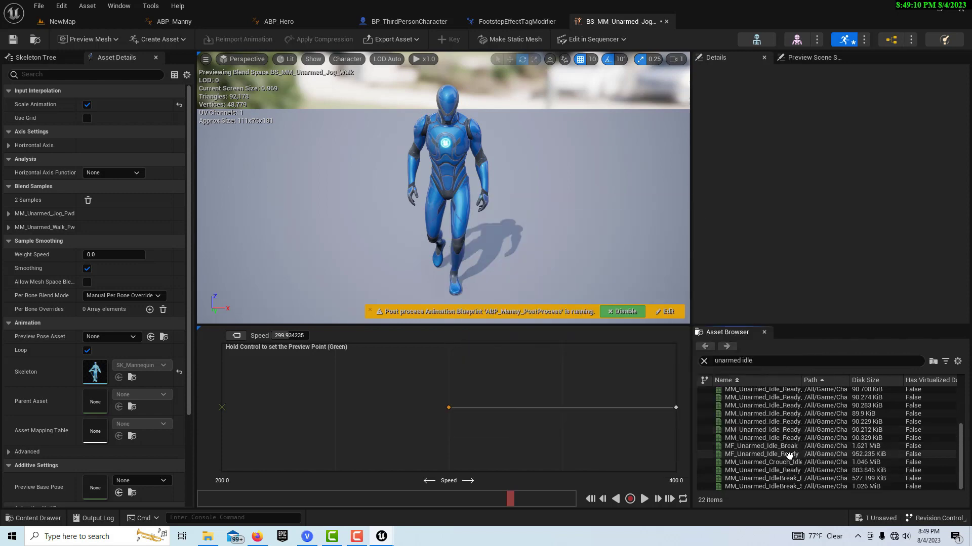
pyautogui.moveTo(787, 456)
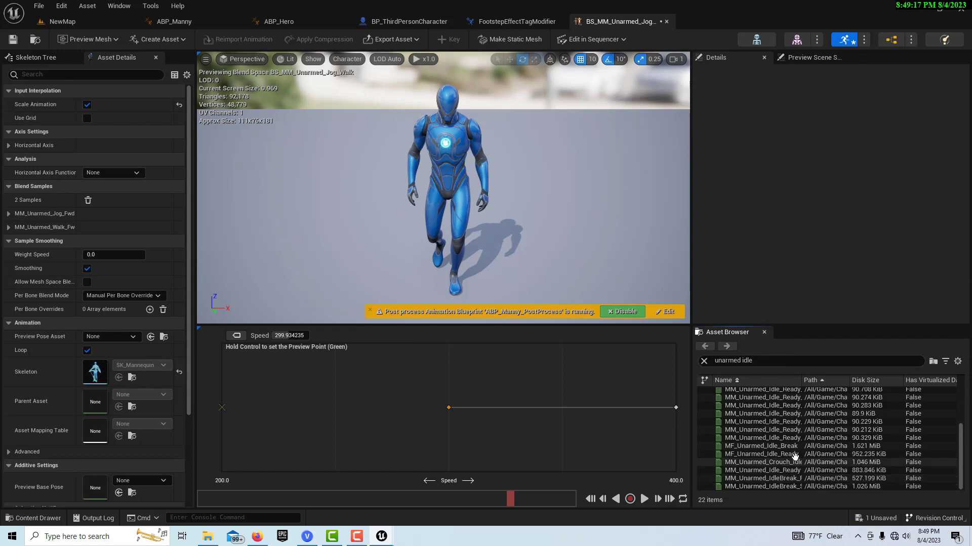
pyautogui.scroll(3, 731, 448)
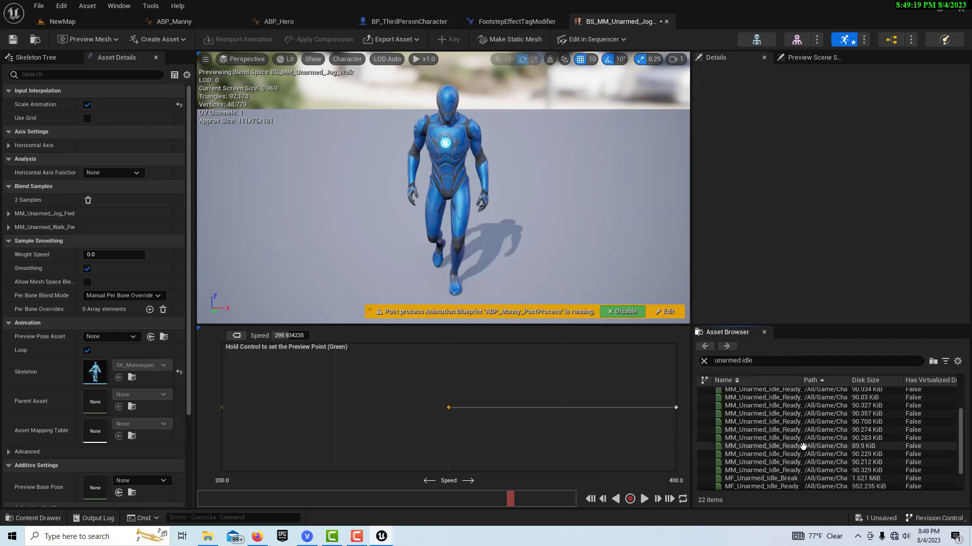
pyautogui.scroll(-2, 729, 446)
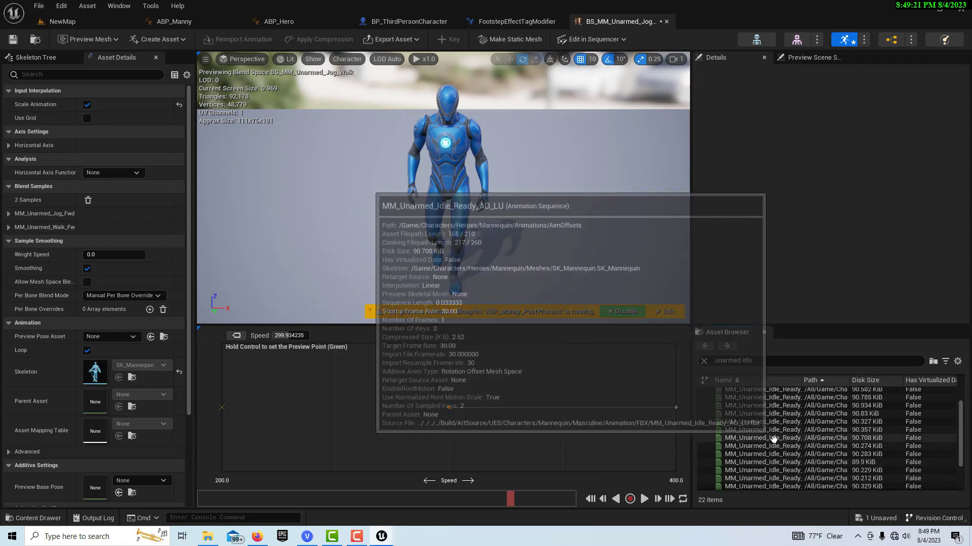
pyautogui.scroll(-1, 804, 456)
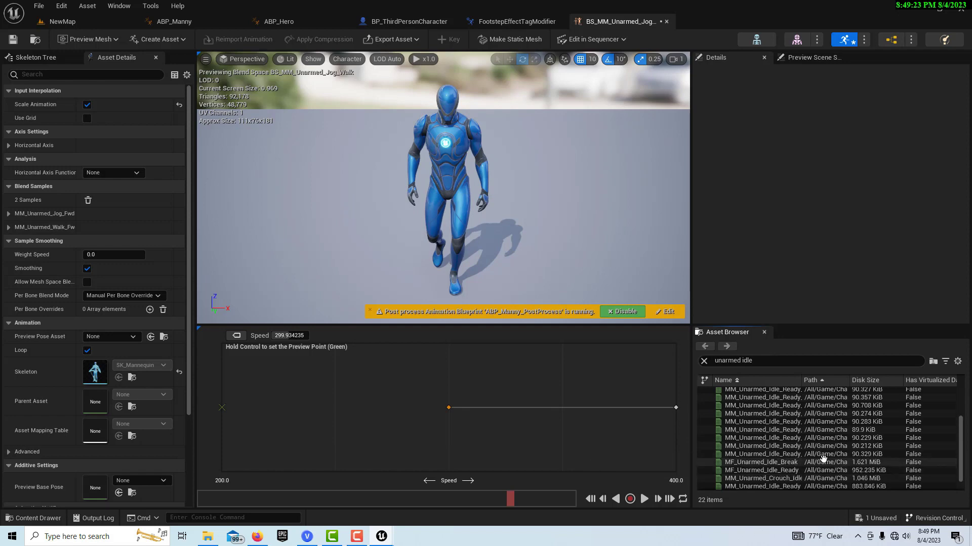
pyautogui.click(779, 470)
pyautogui.moveTo(779, 471); pyautogui.dragTo(224, 407)
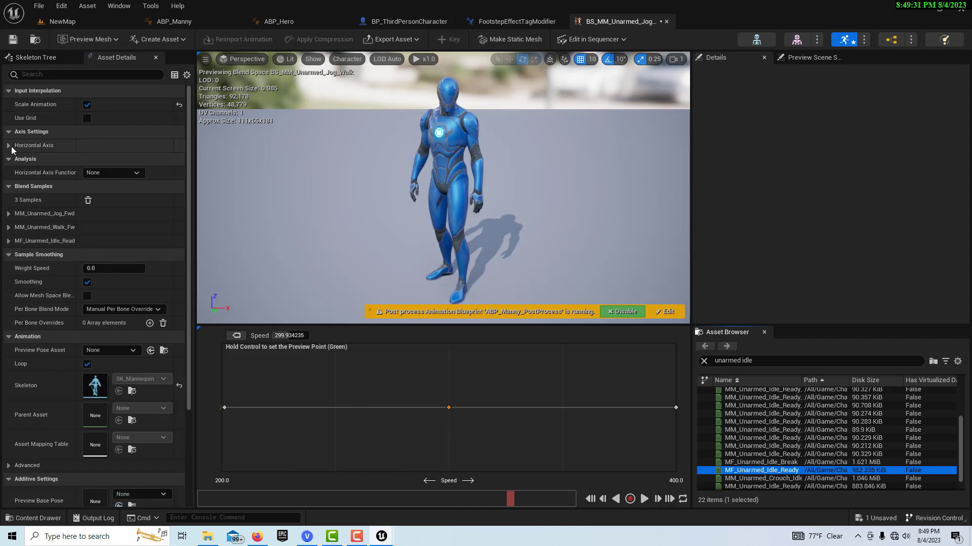
pyautogui.click(9, 146)
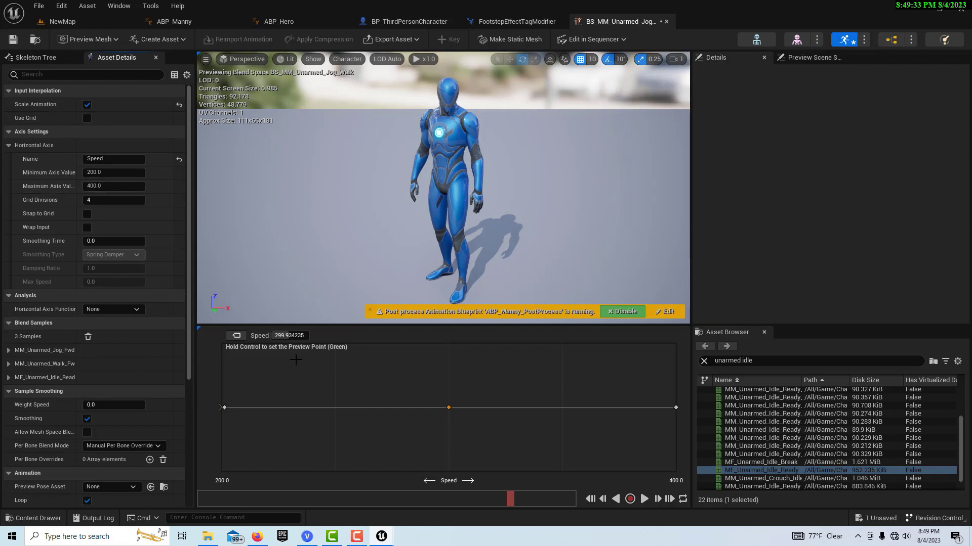
# Set the horizontal axis minimum to 0 and move the samples to Speed 0, 200 and 400
pyautogui.click(110, 172)
pyautogui.write('0')
pyautogui.press('Return')
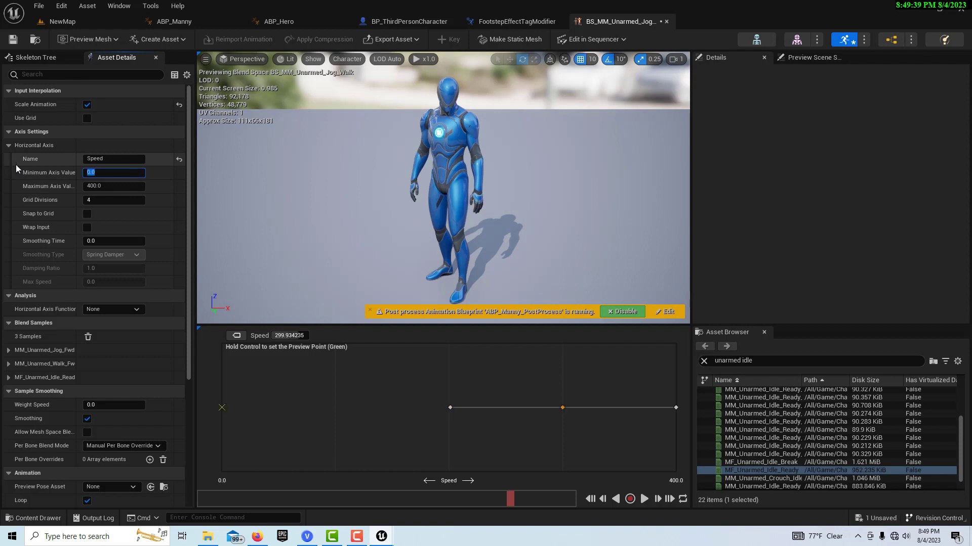
pyautogui.click(450, 407)
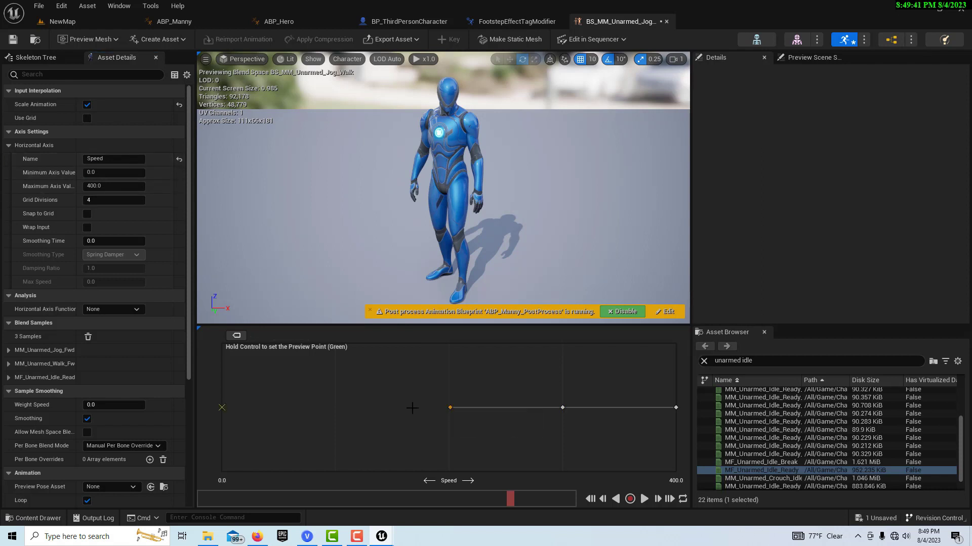
pyautogui.moveTo(279, 407); pyautogui.dragTo(221, 407)
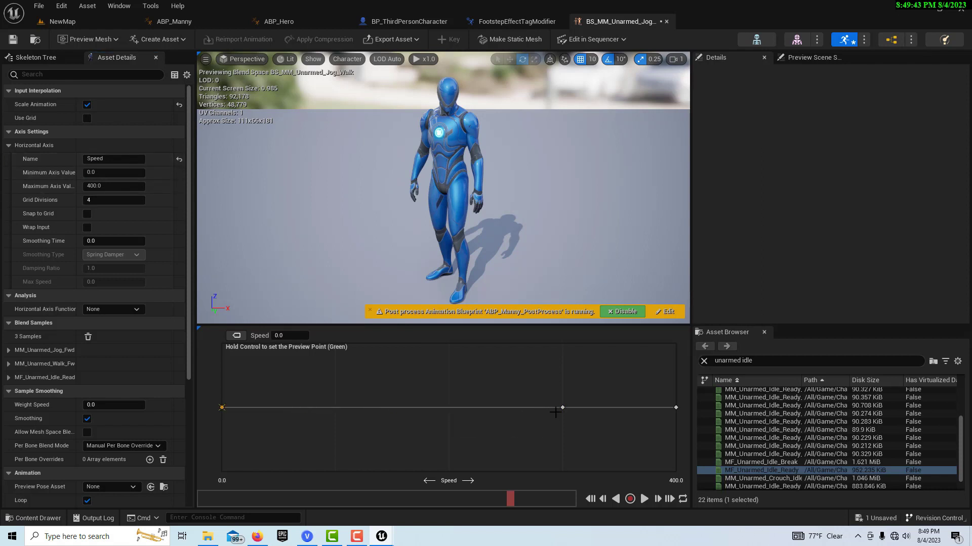
pyautogui.moveTo(562, 408); pyautogui.dragTo(449, 409)
# Preview the blend from idle through walking and jogging speeds
pyautogui.press('ctrl')
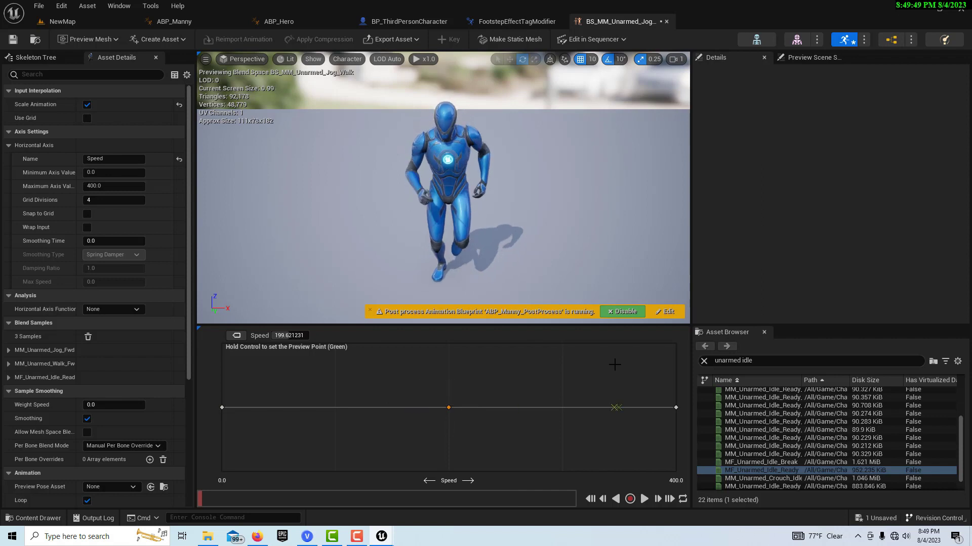
pyautogui.press('ctrl')
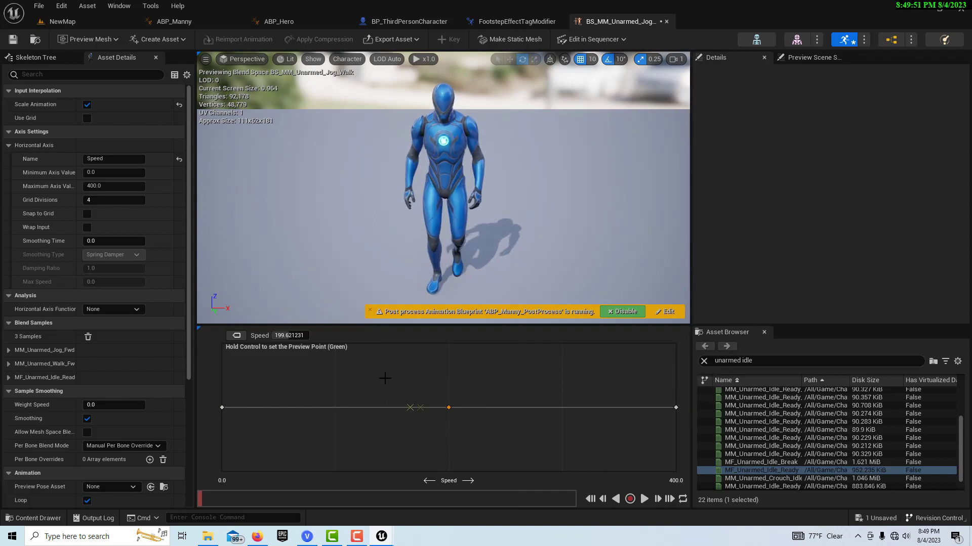
pyautogui.press('ctrl')
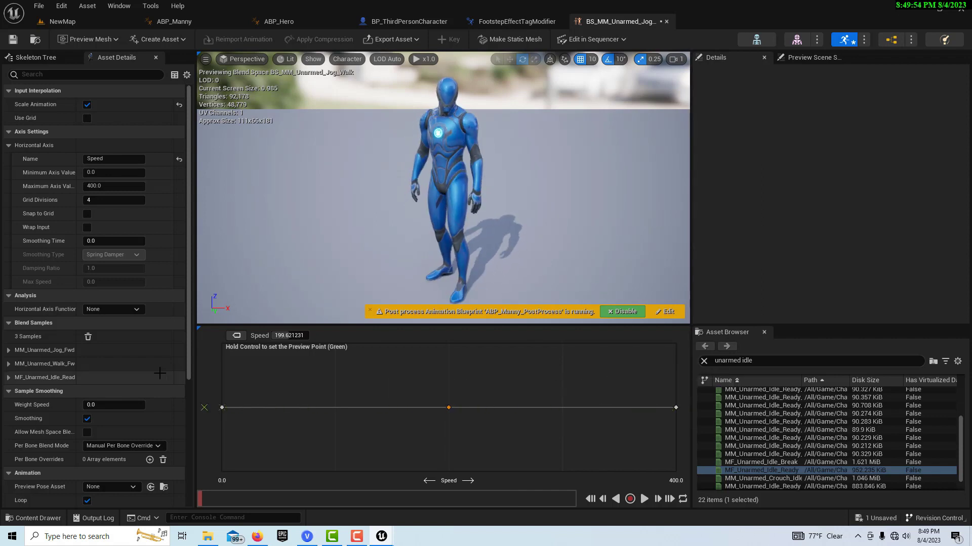
pyautogui.press('ctrl')
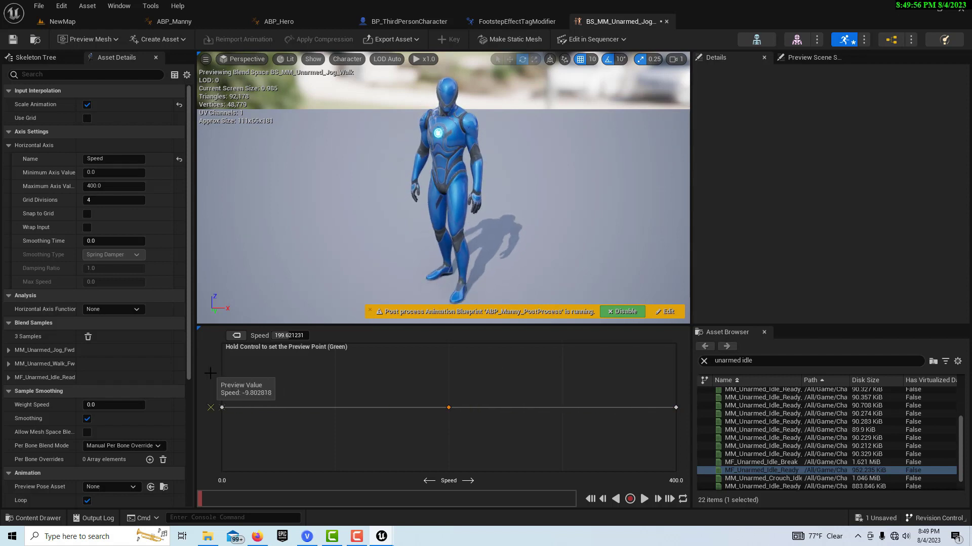
pyautogui.press('ctrl')
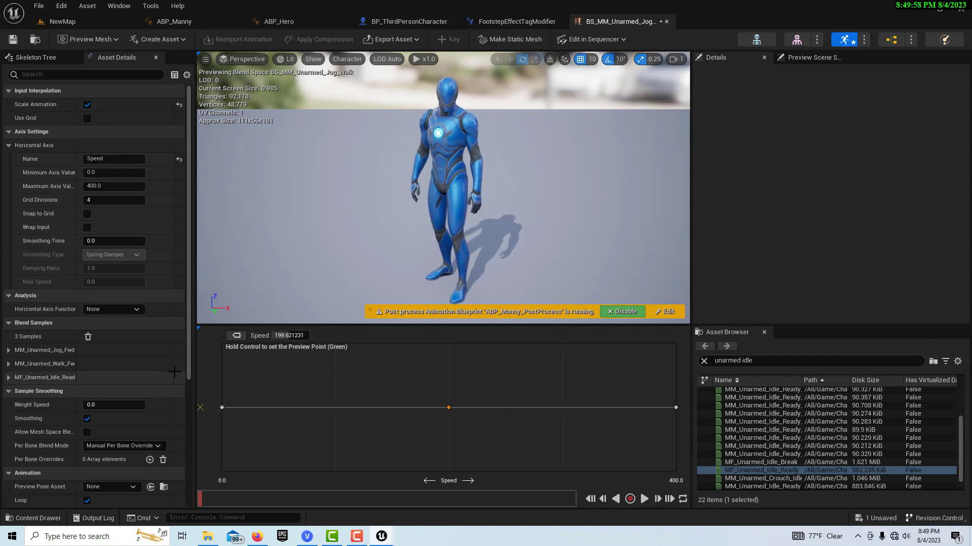
pyautogui.press('ctrl')
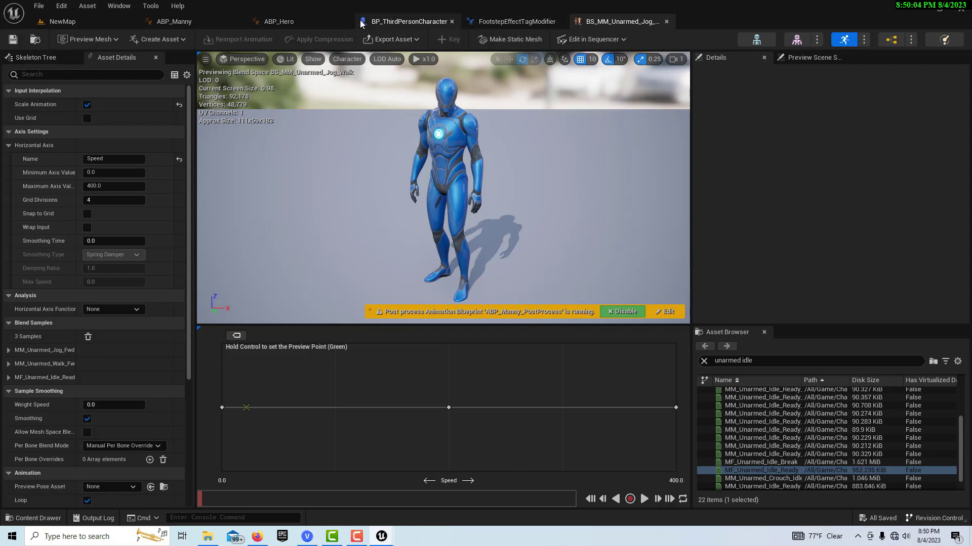
# Resume the ABP_Hero preview and show its Event Graph
pyautogui.click(317, 22)
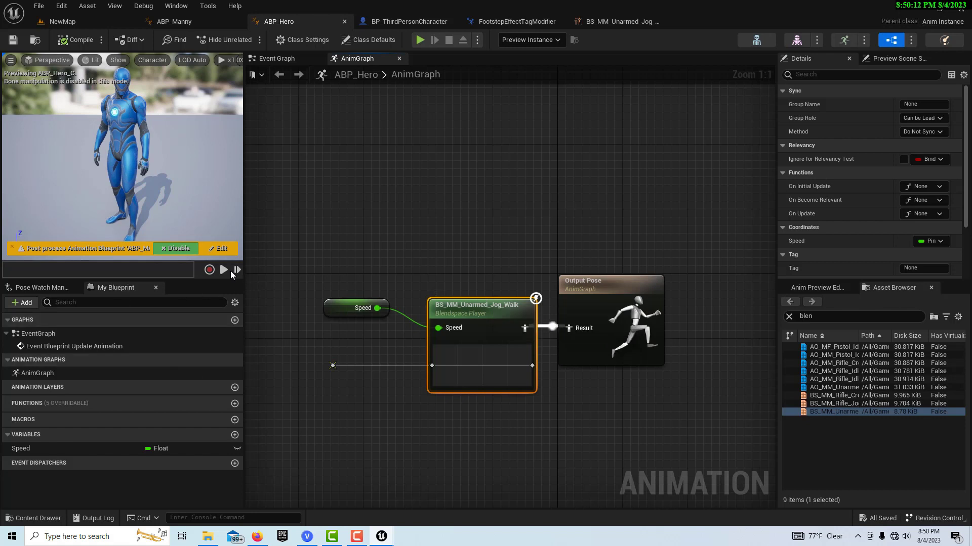
pyautogui.click(224, 270)
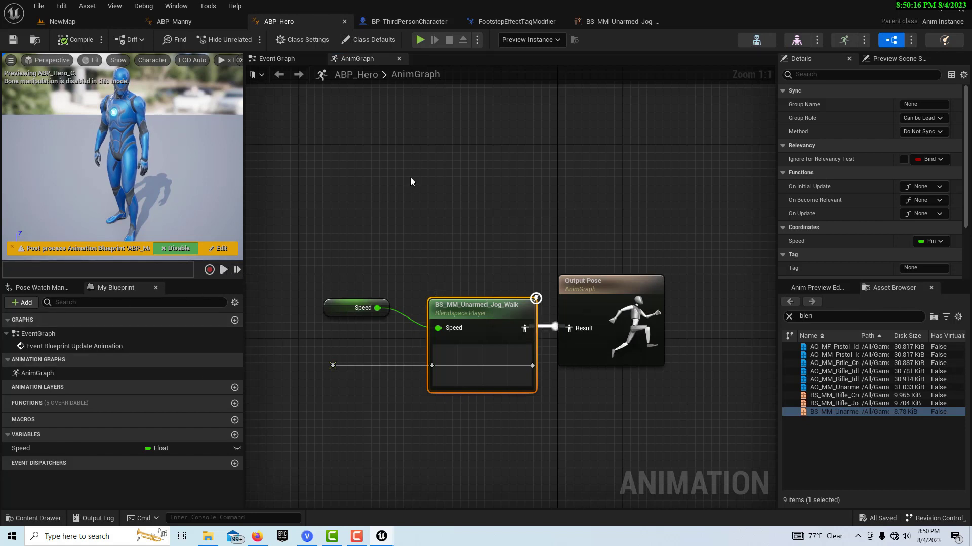
pyautogui.click(289, 60)
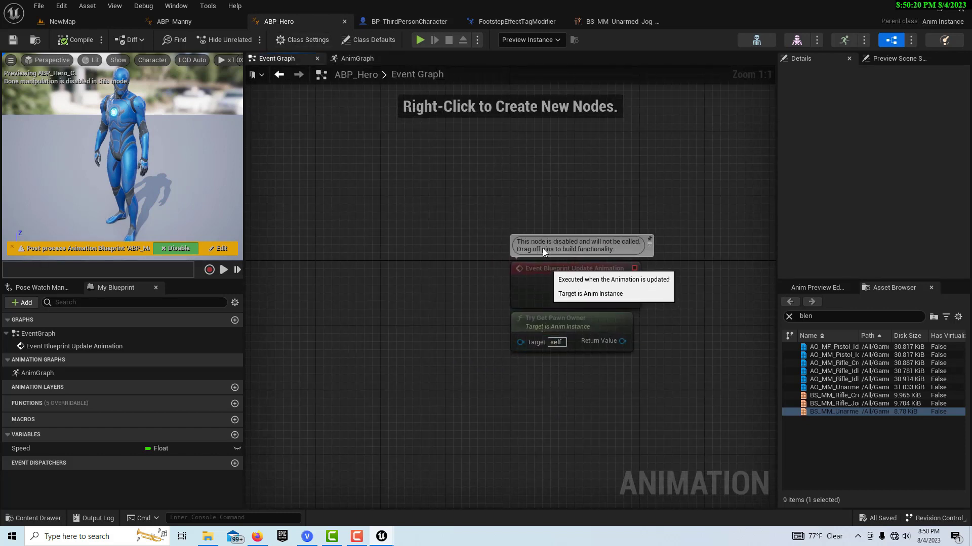
# Rearrange the Event Graph nodes and add an Event Blueprint Begin Play node
pyautogui.moveTo(527, 302); pyautogui.dragTo(527, 285)
pyautogui.moveTo(570, 325); pyautogui.dragTo(569, 172)
pyautogui.moveTo(568, 172); pyautogui.dragTo(522, 245, button='right')
pyautogui.rightClick(471, 199)
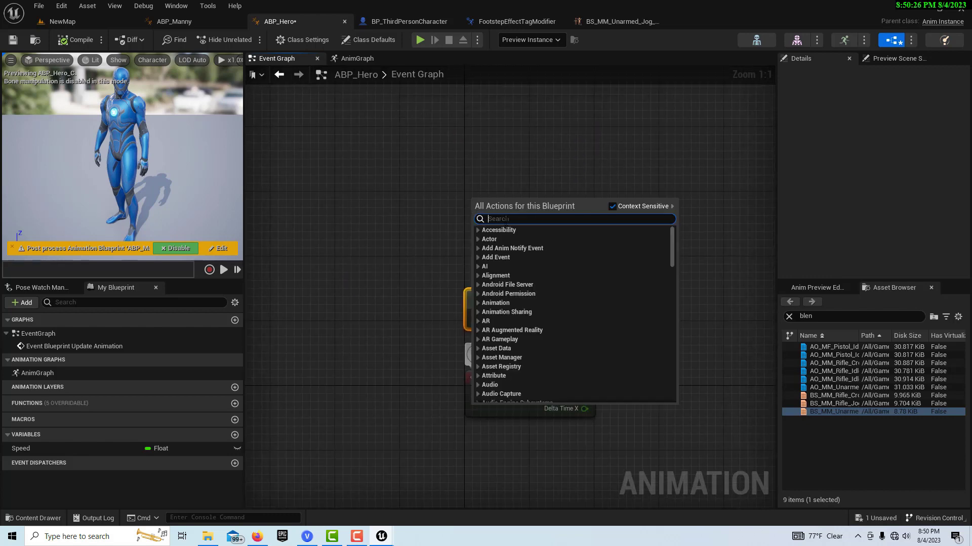
pyautogui.write('event be')
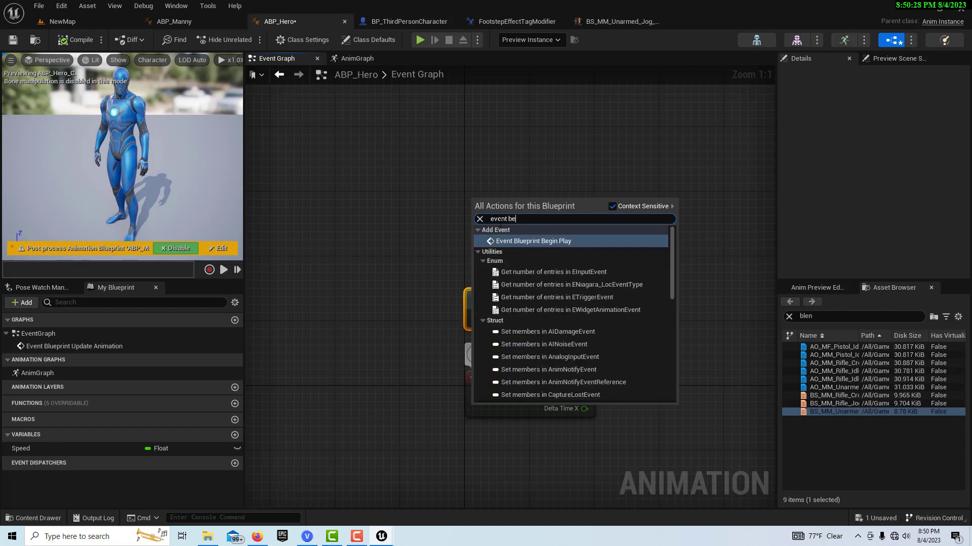
pyautogui.write('gin')
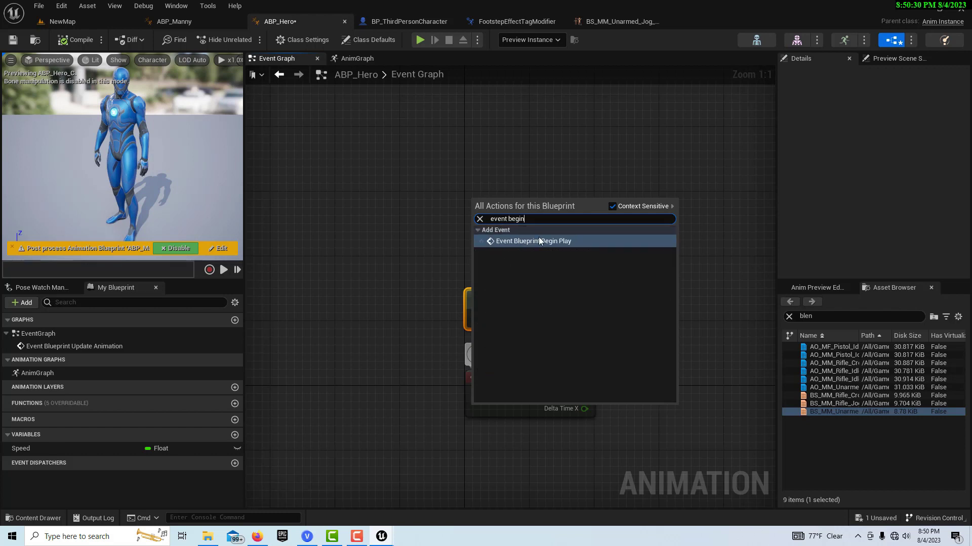
pyautogui.press('Return')
pyautogui.moveTo(511, 215); pyautogui.dragTo(512, 208)
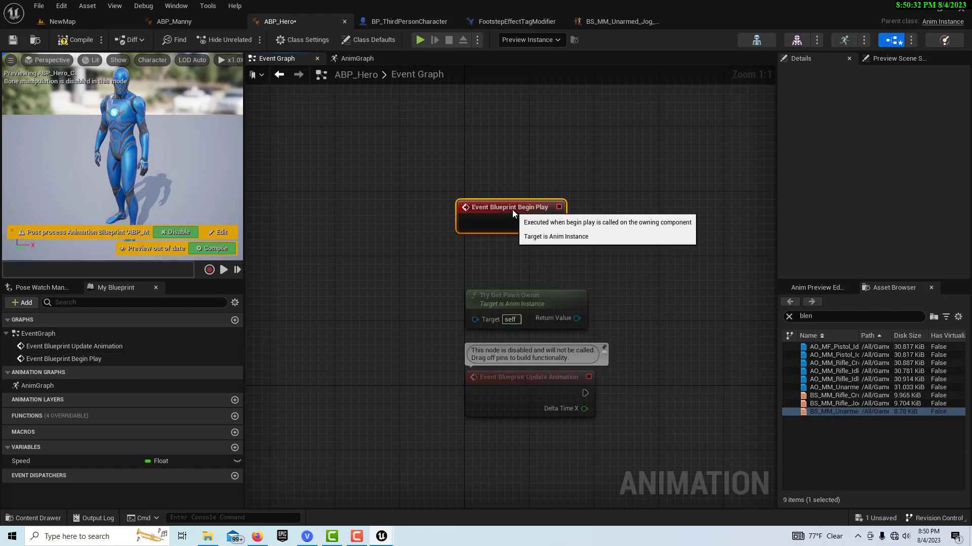
pyautogui.moveTo(554, 296); pyautogui.dragTo(501, 262)
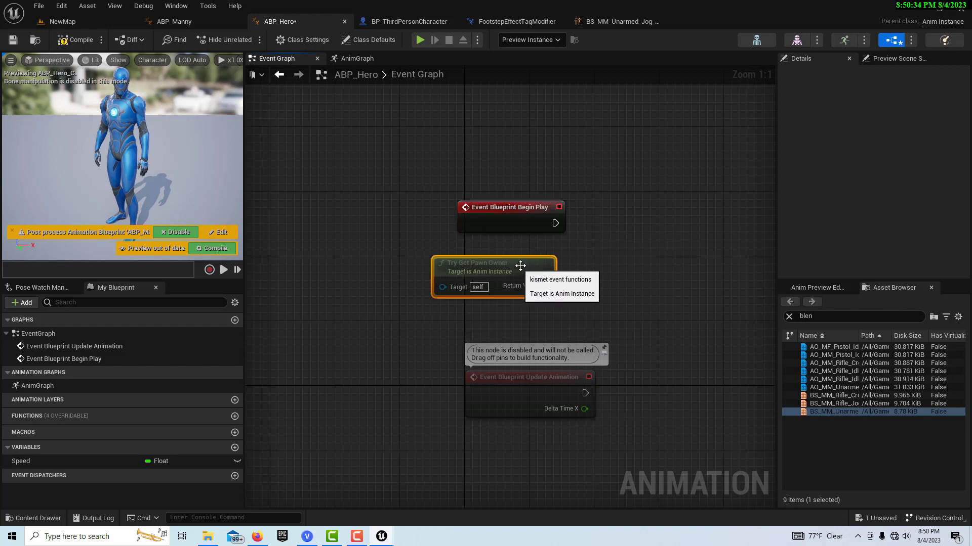
# Cast Try Get Pawn Owner to BP_ThirdPersonCharacter on Begin Play and promote the result to a variable
pyautogui.moveTo(588, 223); pyautogui.dragTo(588, 223)
pyautogui.write('cast to bp')
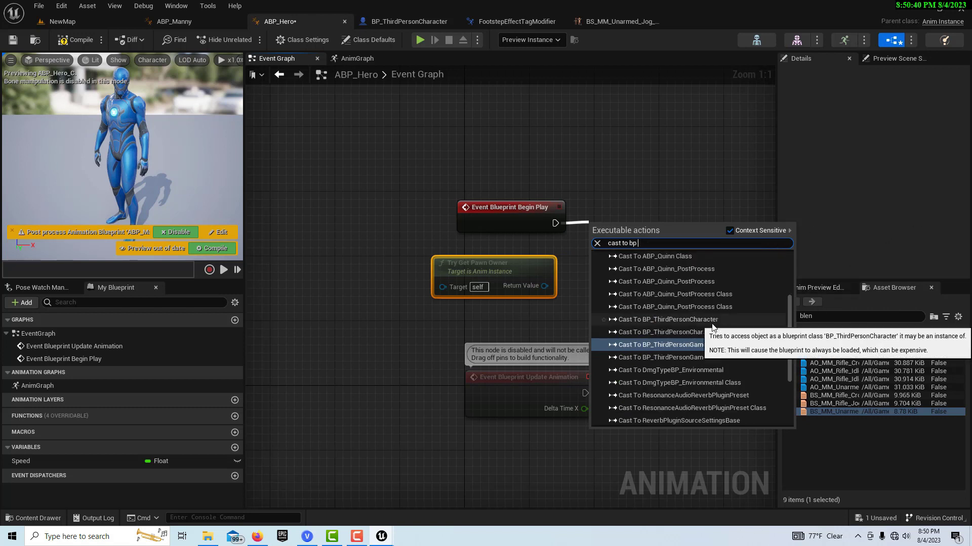
pyautogui.click(757, 320)
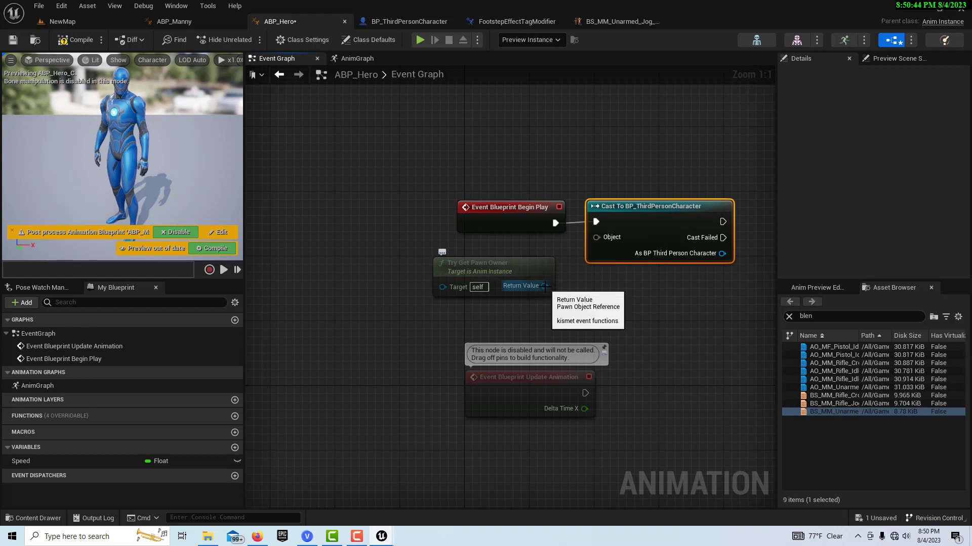
pyautogui.moveTo(524, 291); pyautogui.dragTo(598, 237)
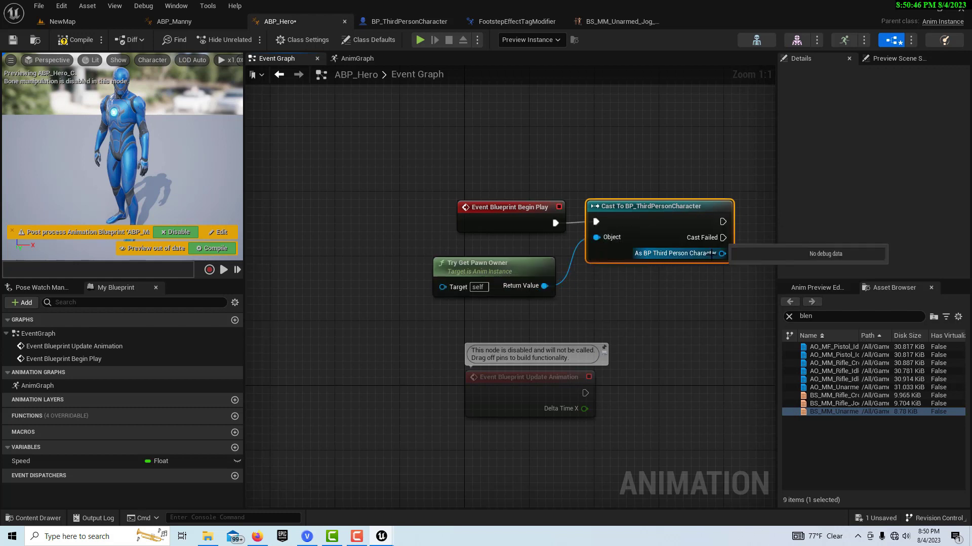
pyautogui.rightClick(708, 256)
pyautogui.click(748, 276)
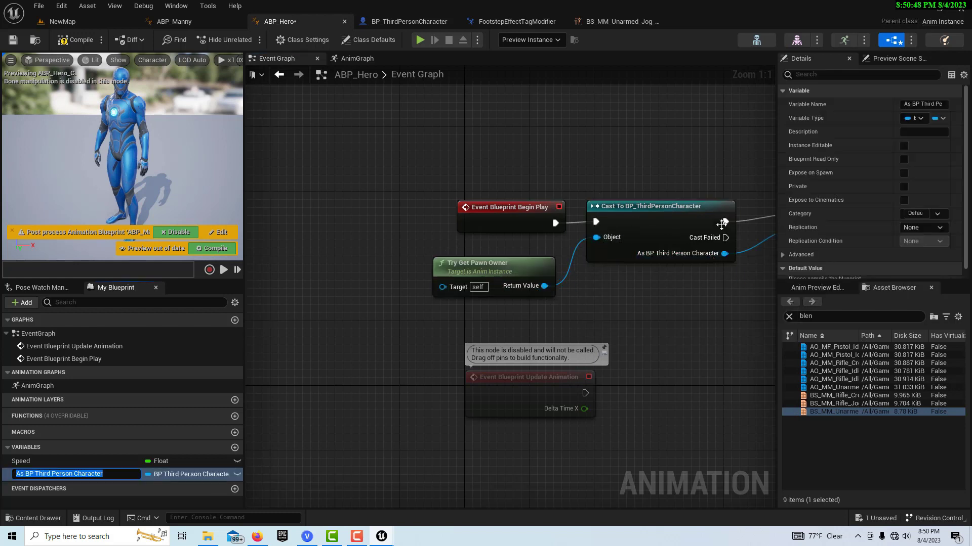
pyautogui.scroll(-2, 691, 328)
pyautogui.press('Return')
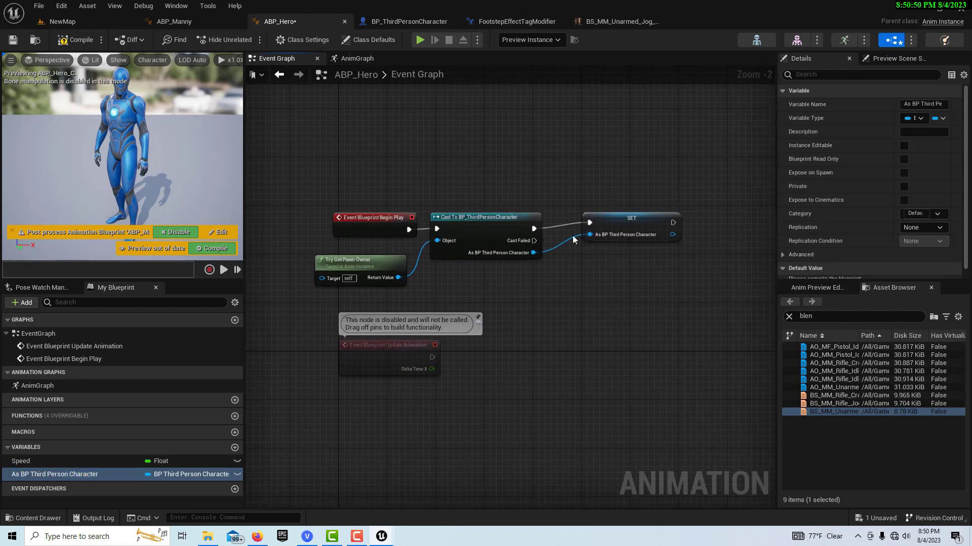
pyautogui.moveTo(643, 220); pyautogui.dragTo(637, 232)
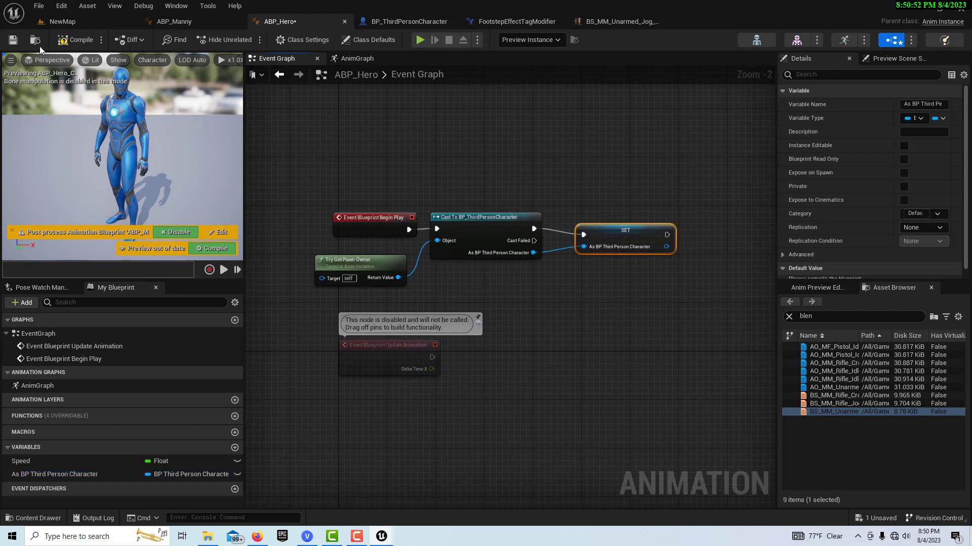
# Compile and save ABP_Hero
pyautogui.click(63, 40)
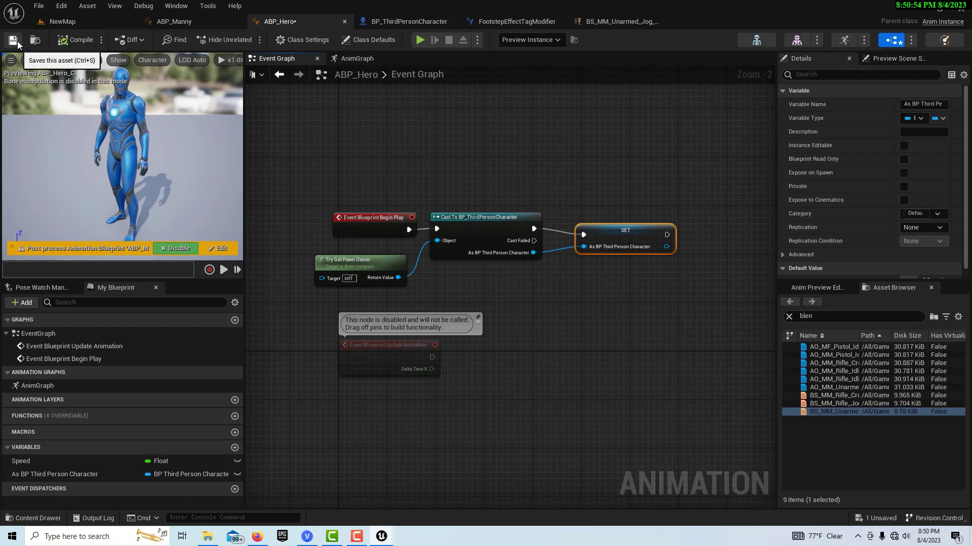
pyautogui.click(14, 41)
pyautogui.moveTo(532, 359); pyautogui.dragTo(559, 291, button='right')
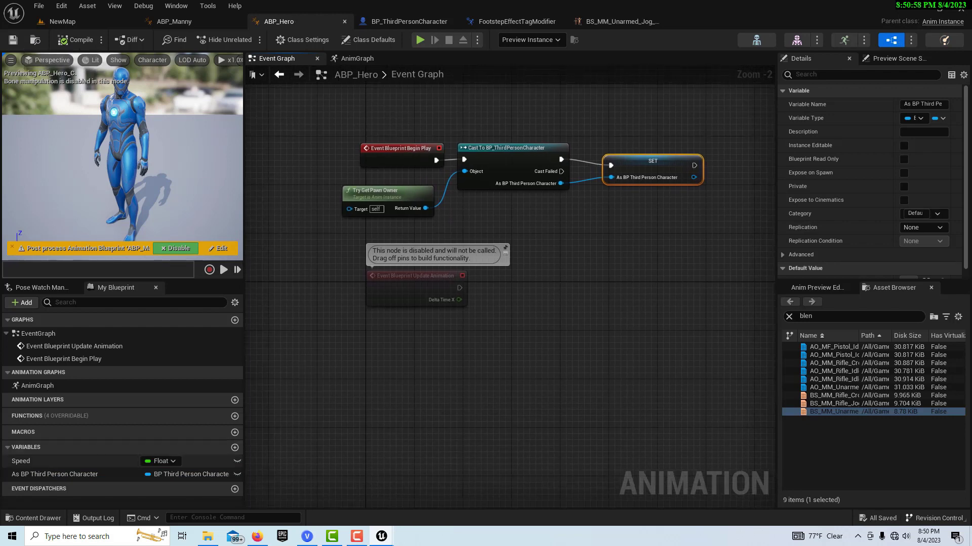
# Get the As BP Third Person Character variable, and feed its Get Velocity into a Vector Length node
pyautogui.moveTo(70, 474); pyautogui.dragTo(356, 376)
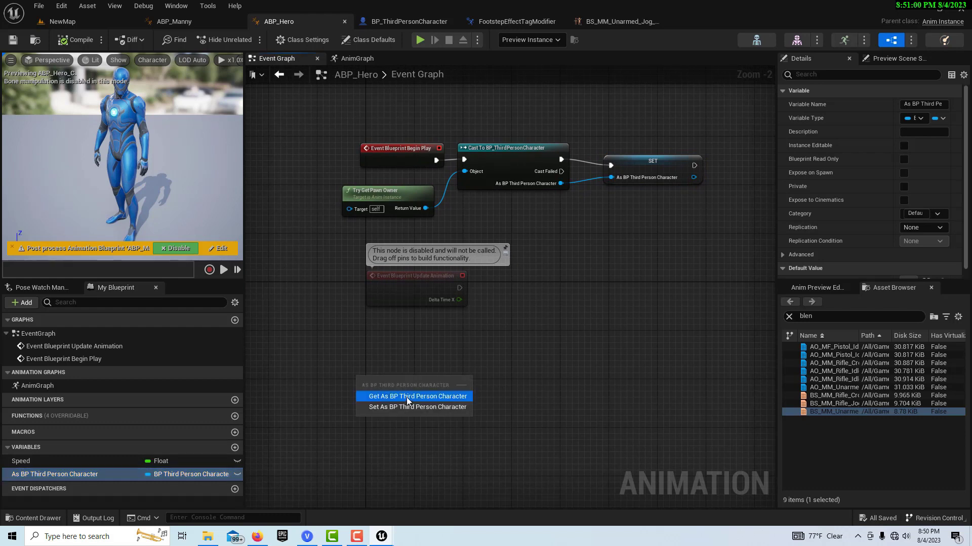
pyautogui.click(407, 396)
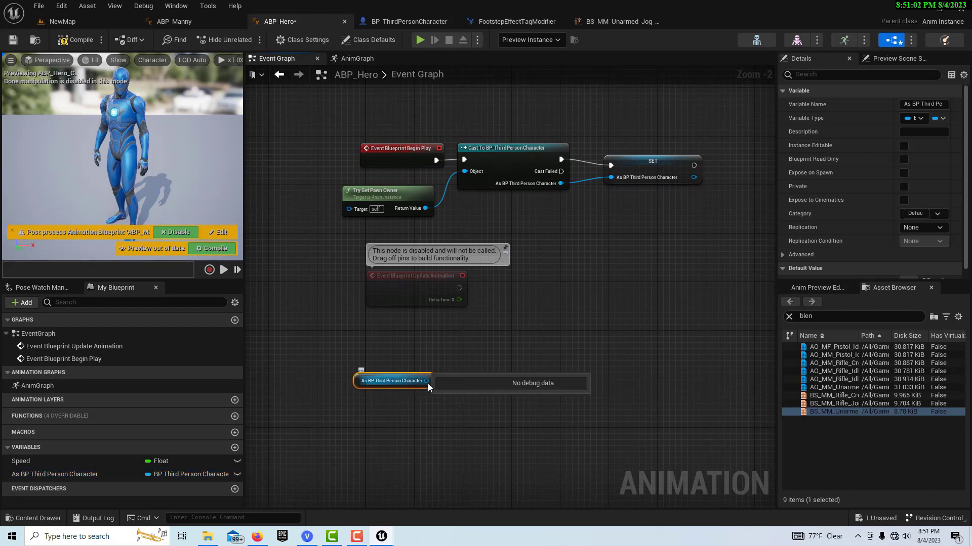
pyautogui.moveTo(426, 381); pyautogui.dragTo(491, 387)
pyautogui.write('ge')
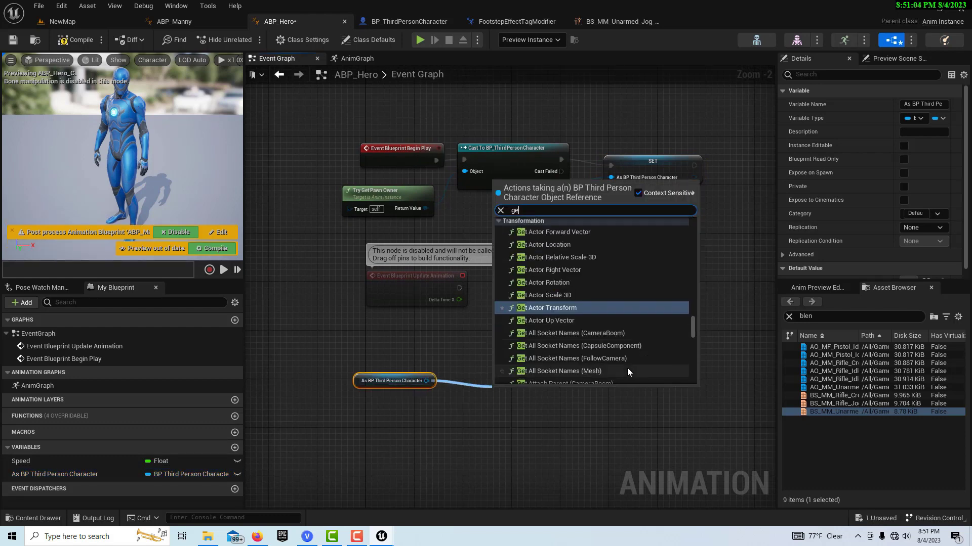
pyautogui.write('t velocity')
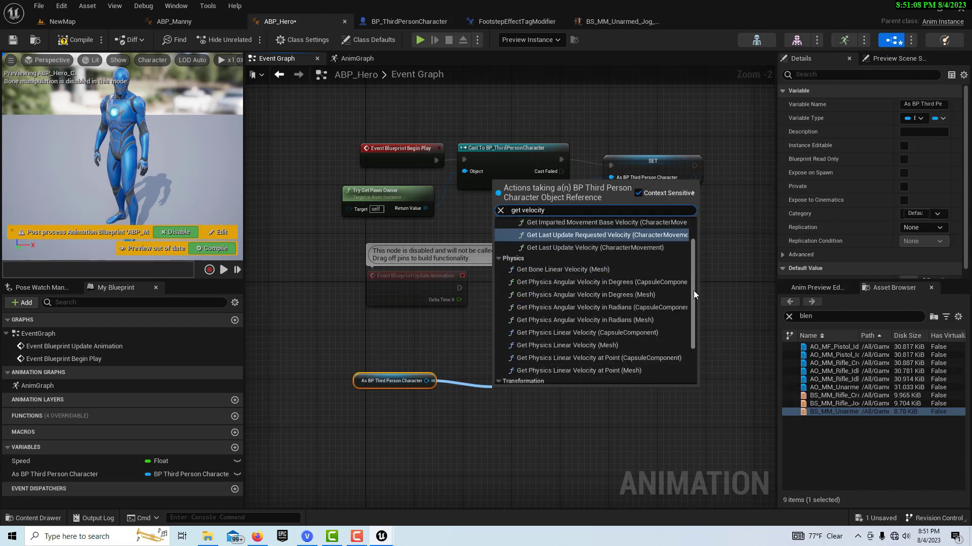
pyautogui.scroll(-3, 693, 291)
pyautogui.click(567, 378)
pyautogui.moveTo(581, 393); pyautogui.dragTo(533, 401, button='right')
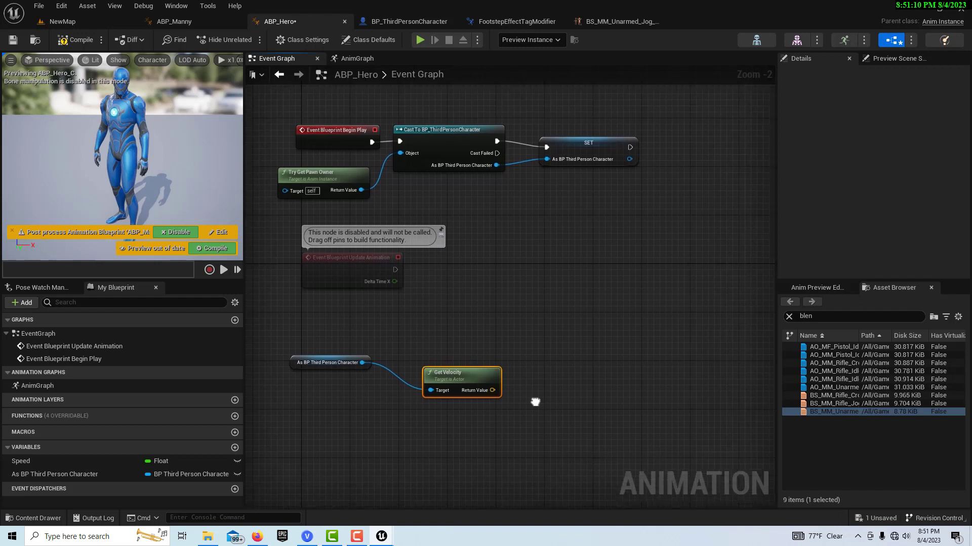
pyautogui.moveTo(489, 386); pyautogui.dragTo(546, 334)
pyautogui.write('vector')
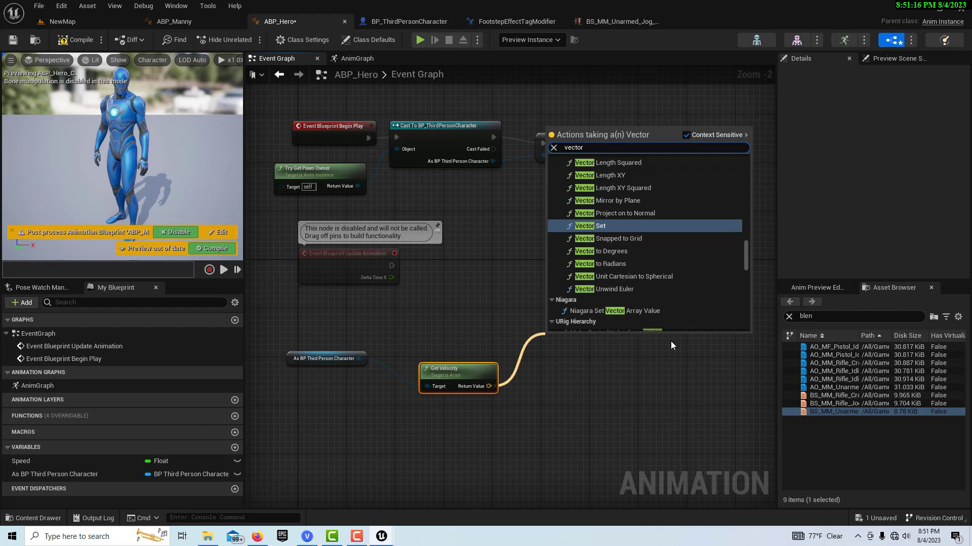
pyautogui.write(' l')
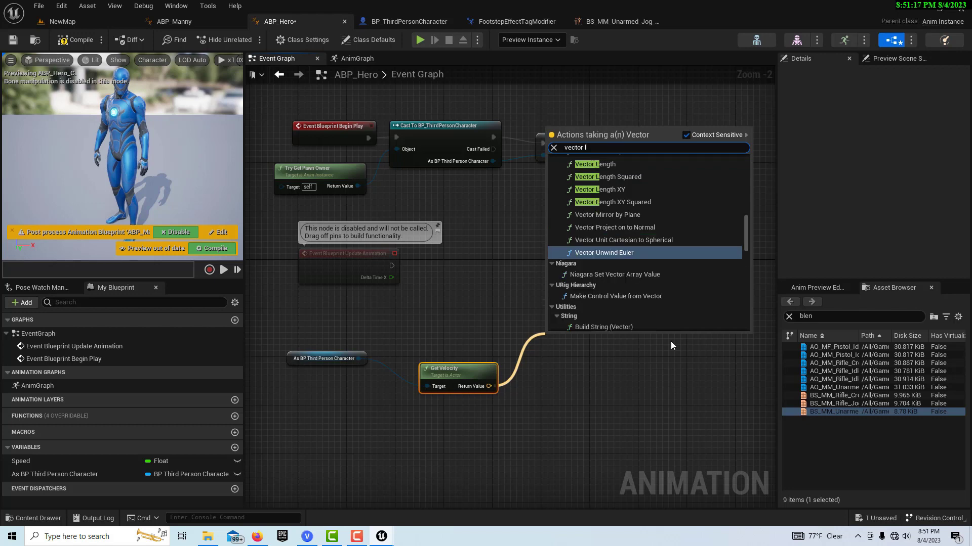
pyautogui.click(611, 166)
pyautogui.moveTo(595, 342); pyautogui.dragTo(590, 299)
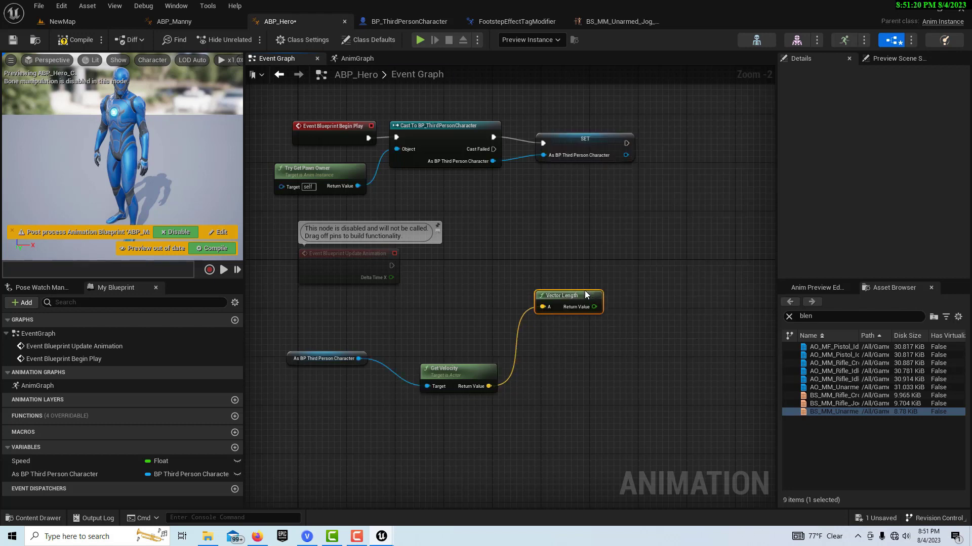
# Set Speed from the vector length on every Update Animation, then compile and save
pyautogui.moveTo(38, 466); pyautogui.dragTo(539, 227)
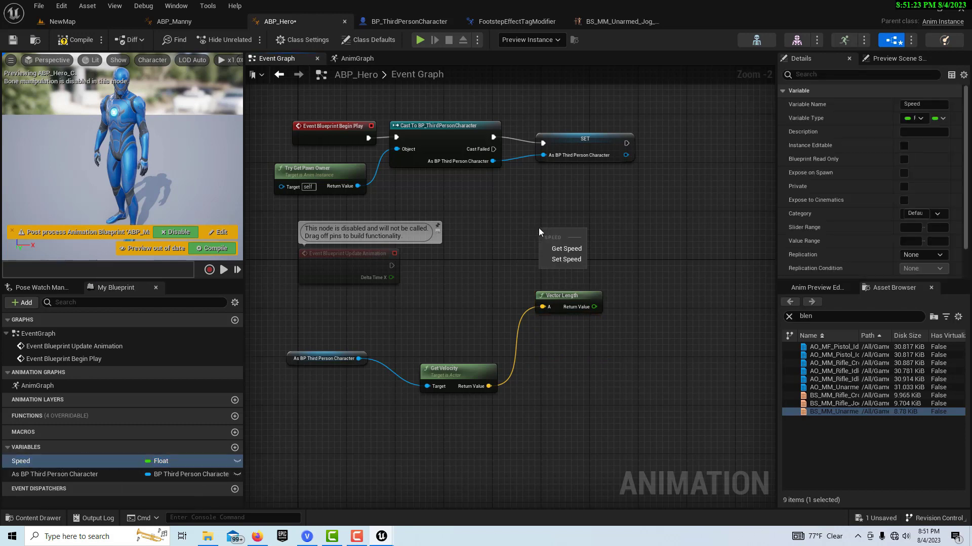
pyautogui.click(565, 259)
pyautogui.moveTo(585, 294); pyautogui.dragTo(545, 312)
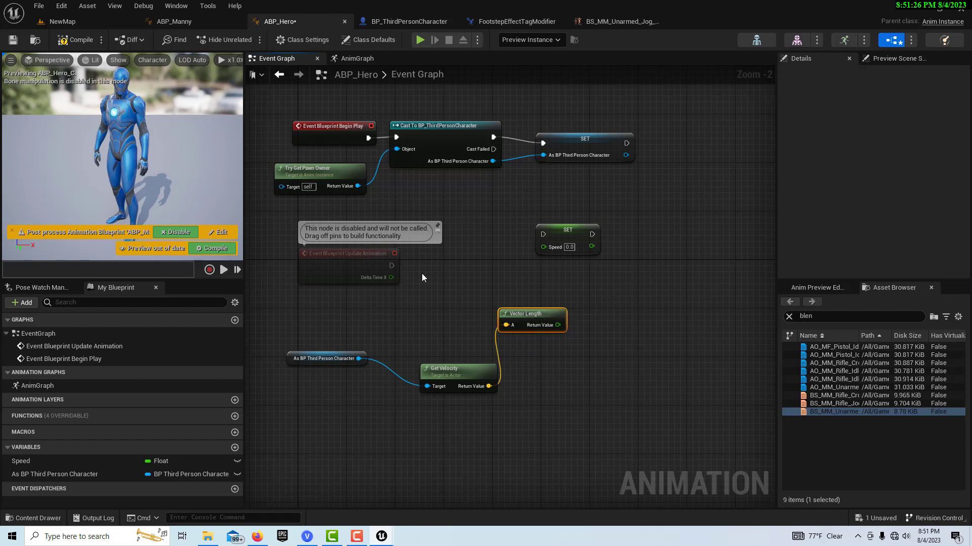
pyautogui.moveTo(391, 265); pyautogui.dragTo(543, 234)
pyautogui.moveTo(557, 325); pyautogui.dragTo(543, 248)
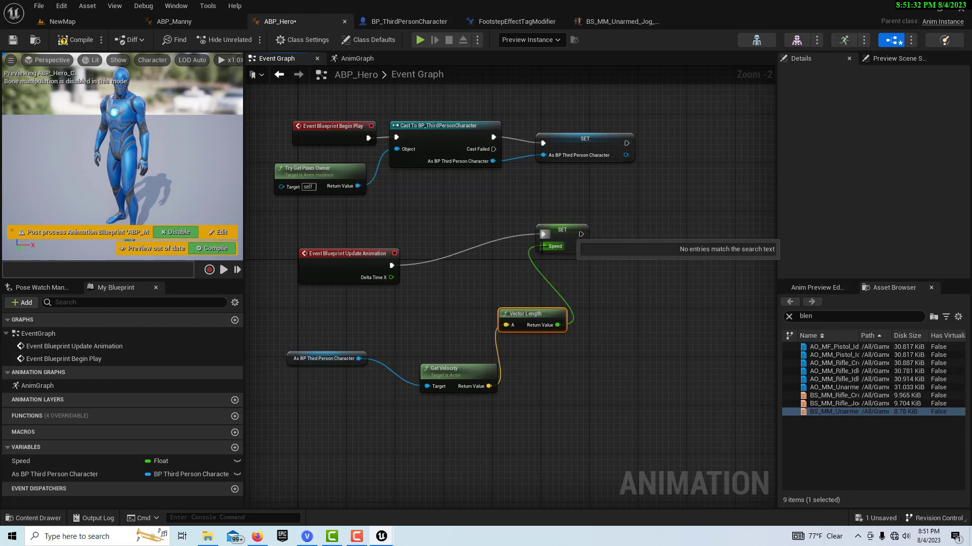
pyautogui.click(68, 40)
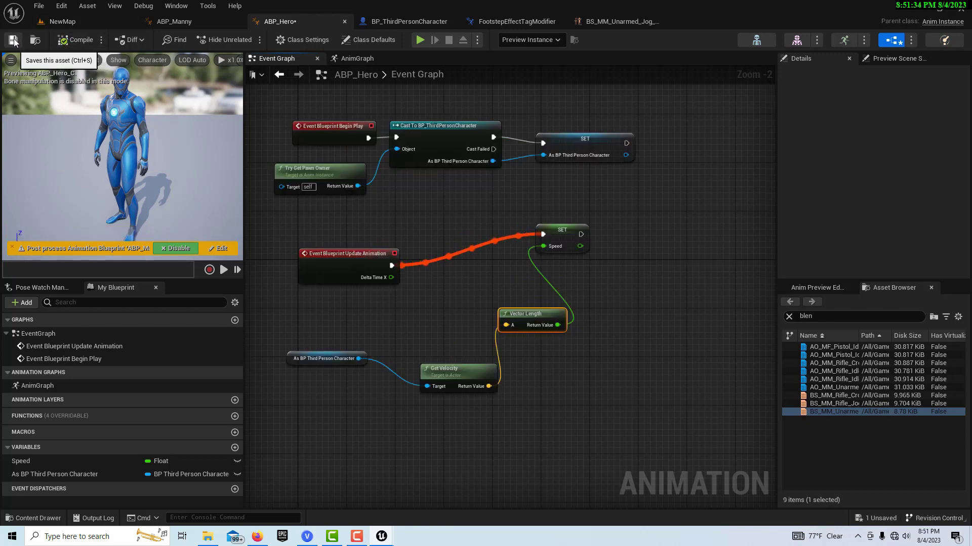
pyautogui.click(12, 39)
# Play NewMap in the editor and walk the character forward with W
pyautogui.click(70, 25)
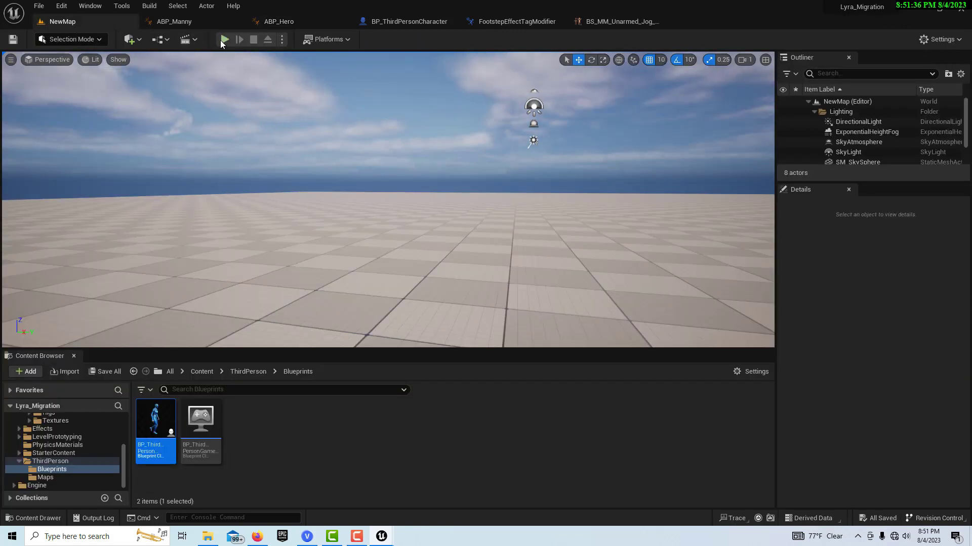
pyautogui.click(225, 40)
pyautogui.click(469, 256)
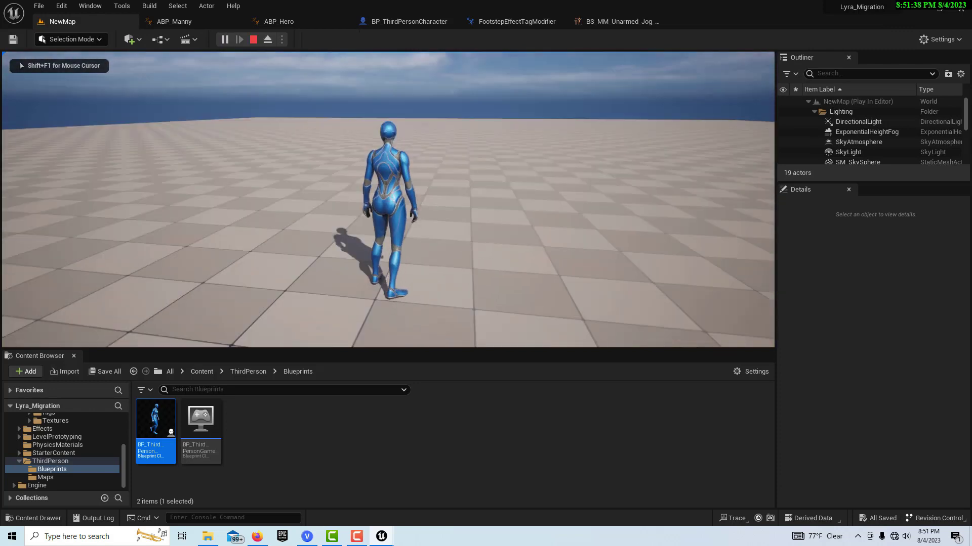
pyautogui.press('w')
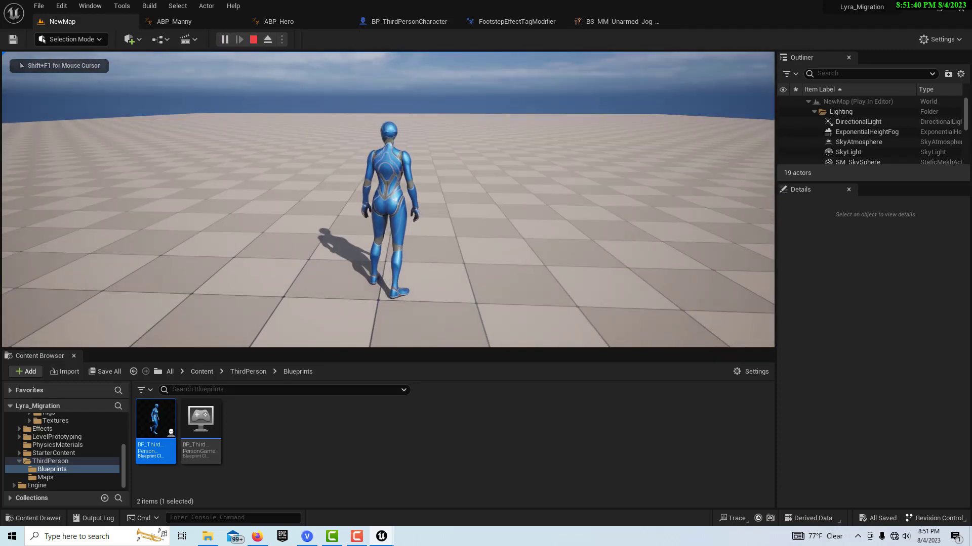